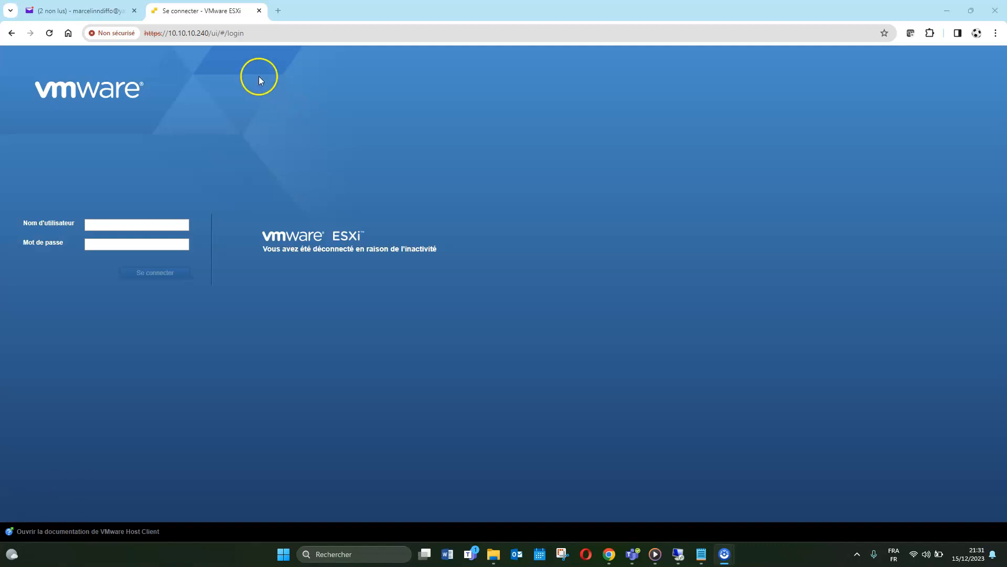
# Open a new Chrome tab and go to vcenter.lab.maison/ui/ using the 'vc' autocomplete
pyautogui.click(278, 10)
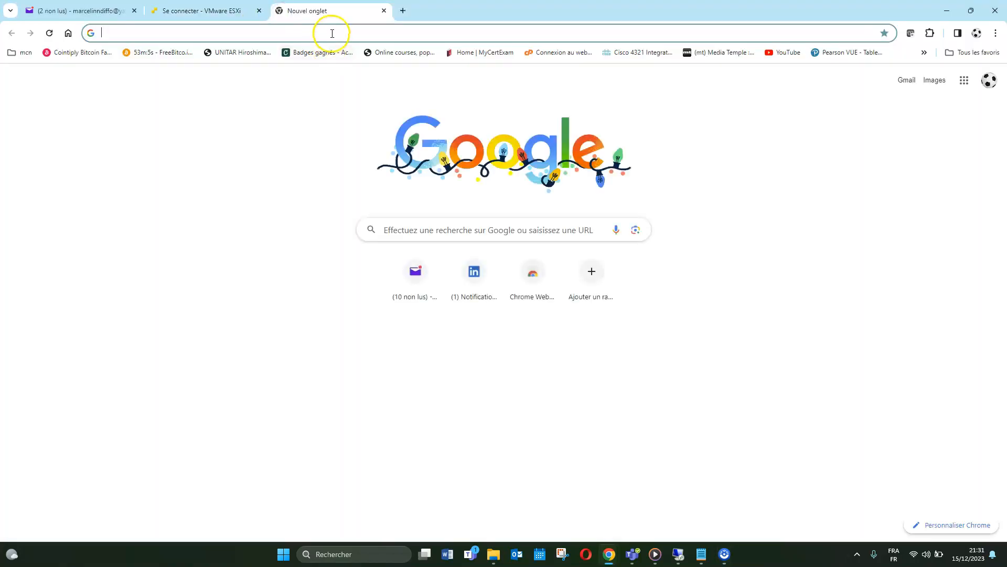
pyautogui.write('vcenter.lab.maison/ui/')
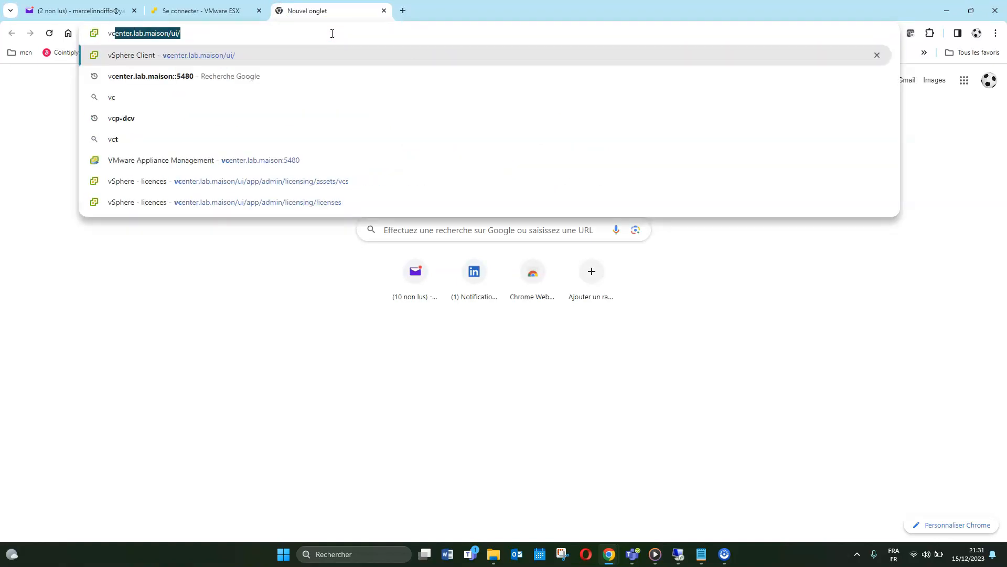
pyautogui.press('Return')
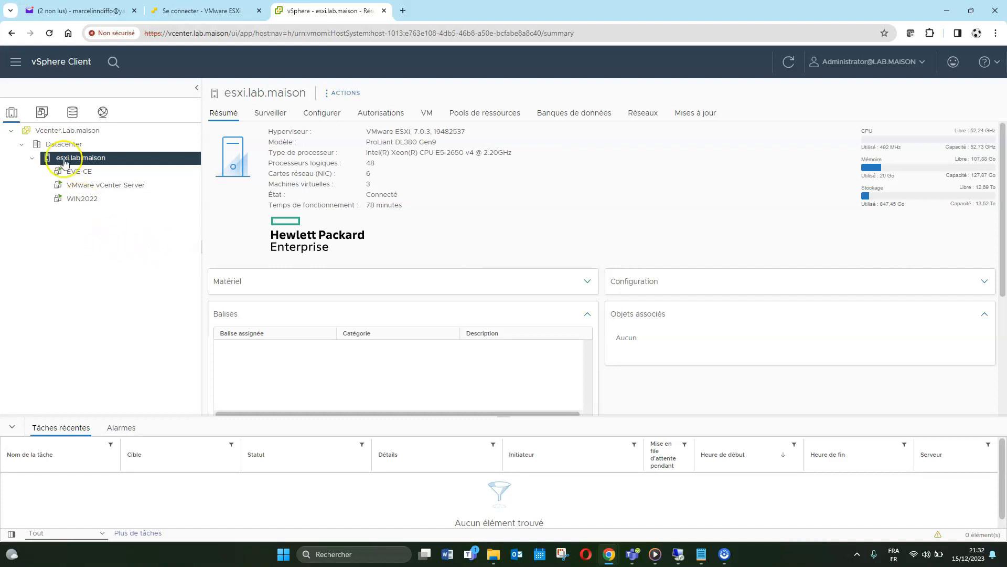
# In the storage inventory, open datastore1's ISO folder and bring up the file upload dialog
pyautogui.click(76, 113)
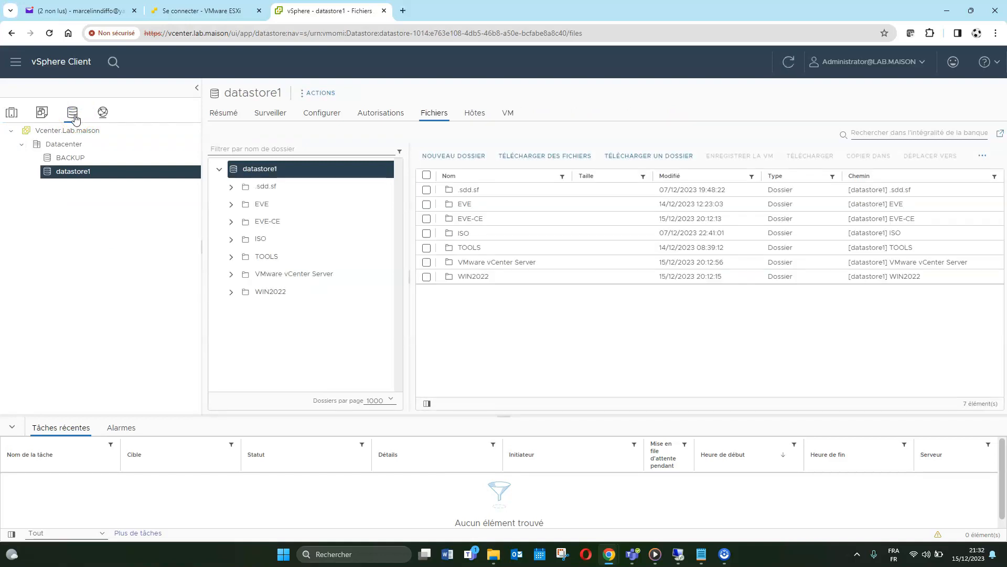
pyautogui.click(78, 114)
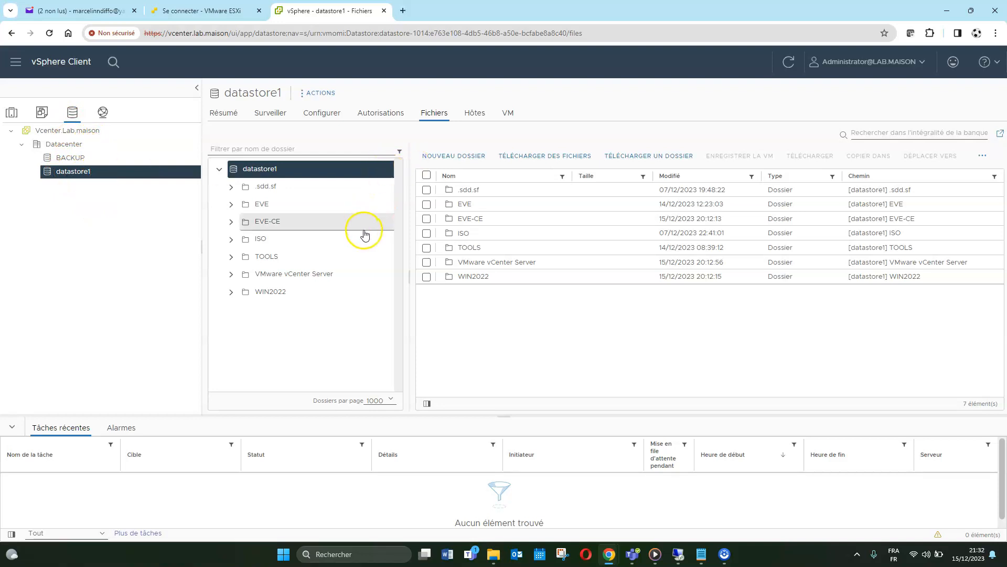
pyautogui.click(253, 239)
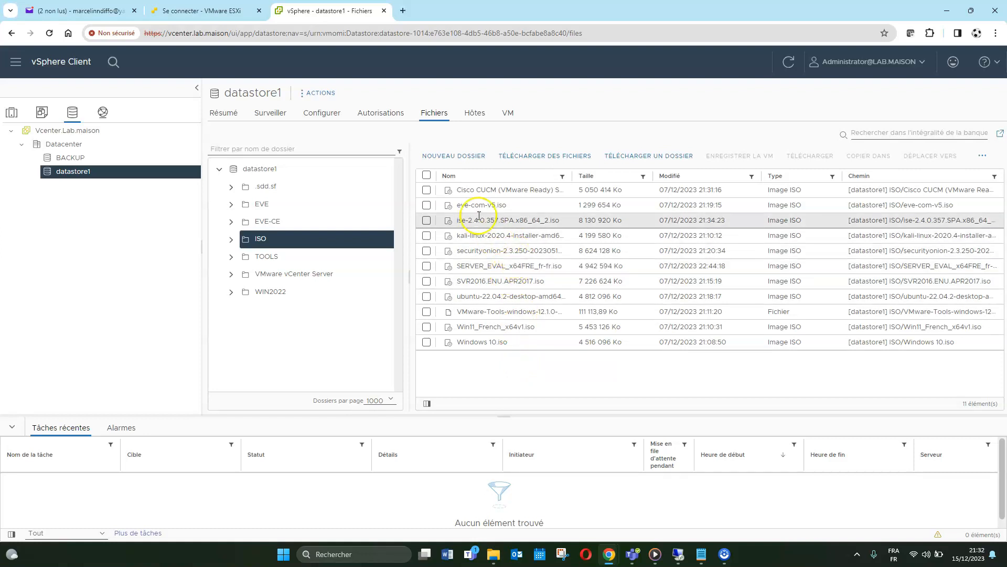
pyautogui.click(542, 157)
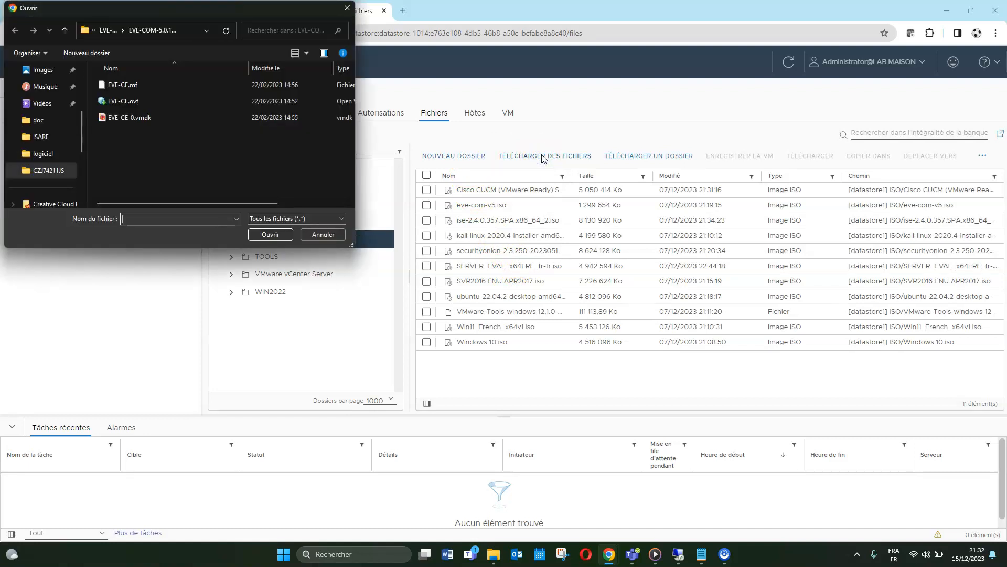
# Upload the en-us_windows_server_2022 ISO from logiciel > Server ISO into datastore1's ISO folder
pyautogui.moveTo(81, 126)
pyautogui.mouseDown()
pyautogui.moveTo(81, 137)
pyautogui.moveTo(81, 127)
pyautogui.mouseUp()
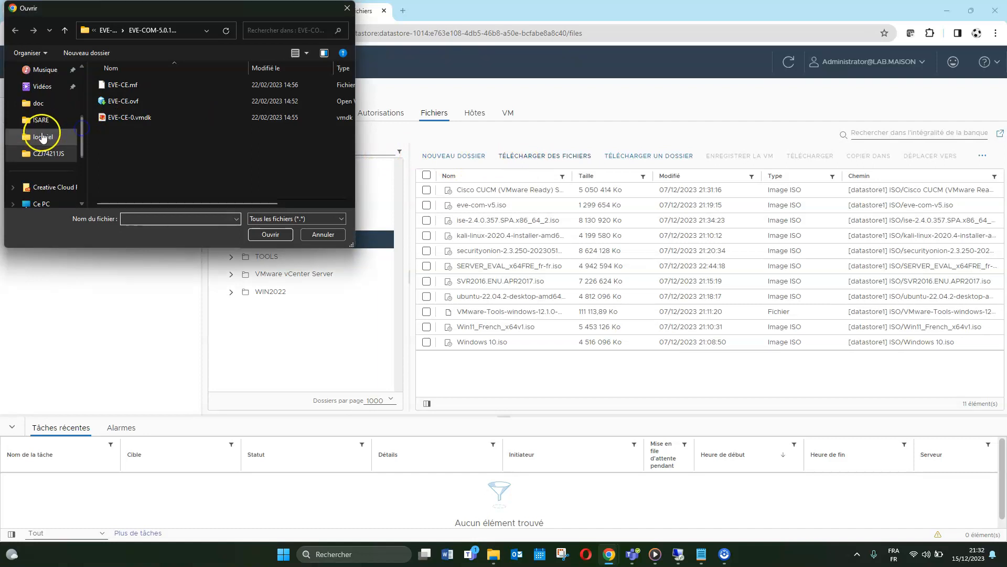
pyautogui.click(43, 137)
pyautogui.scroll(-3, 210, 152)
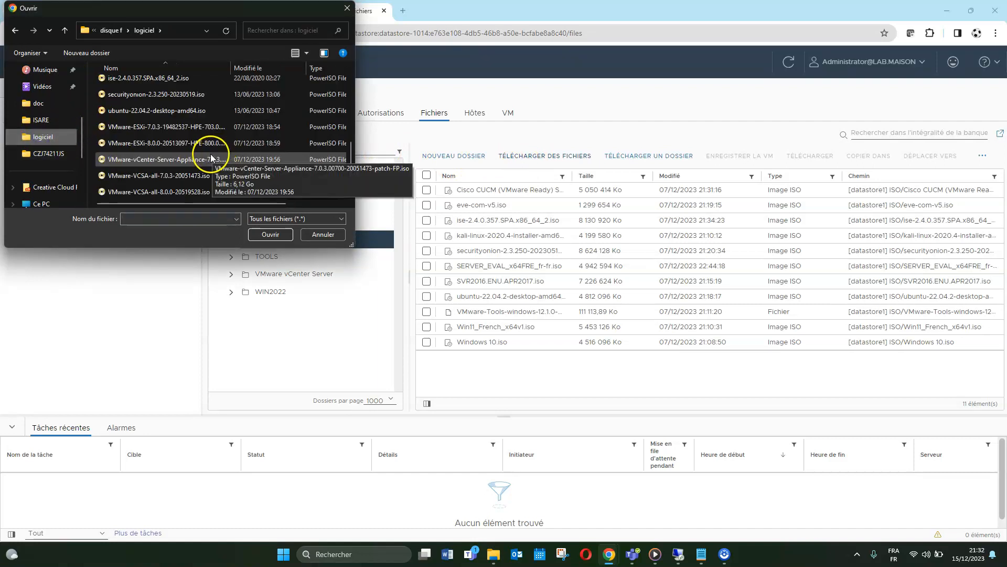
pyautogui.scroll(5, 184, 152)
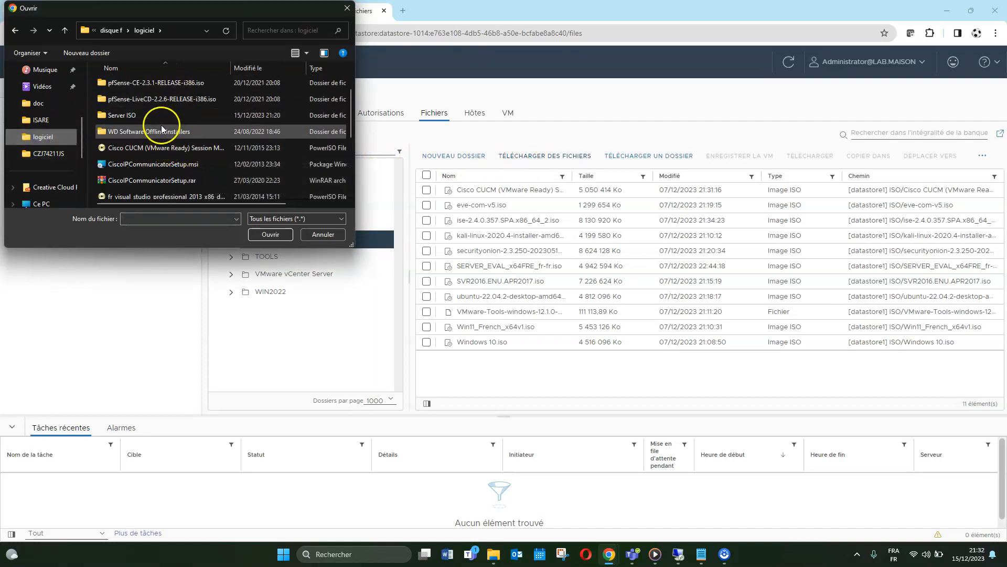
pyautogui.doubleClick(129, 115)
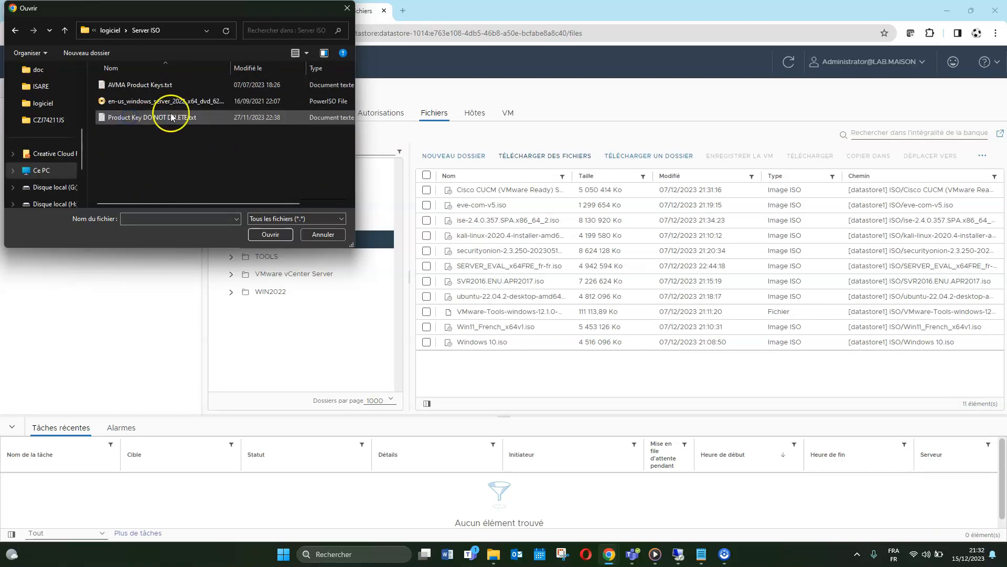
pyautogui.click(150, 101)
pyautogui.click(270, 234)
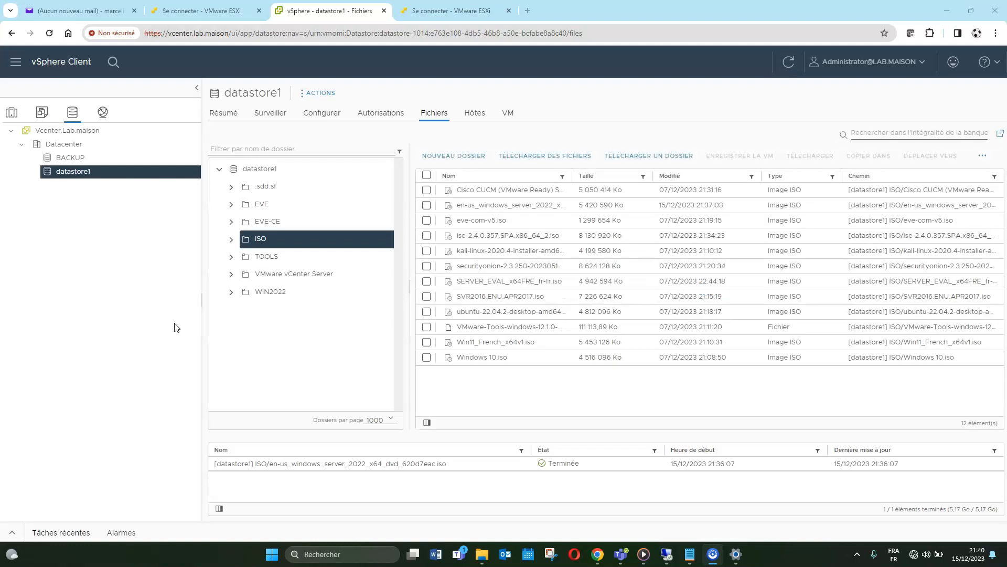
# Tick the uploaded Windows Server 2022 ISO, then go back to the Hosts and Clusters inventory
pyautogui.click(184, 326)
pyautogui.click(192, 326)
pyautogui.click(528, 206)
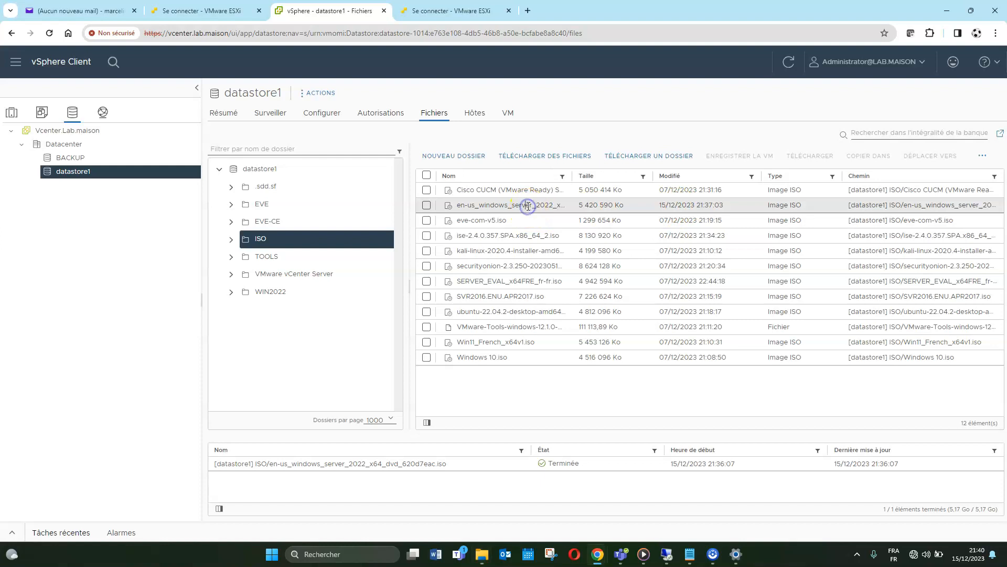
pyautogui.click(426, 204)
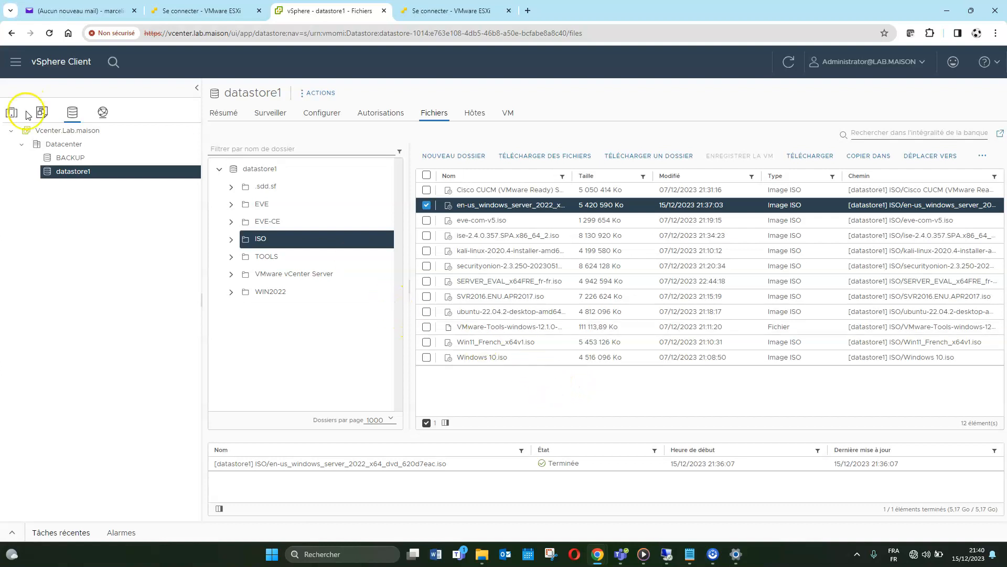
pyautogui.click(11, 114)
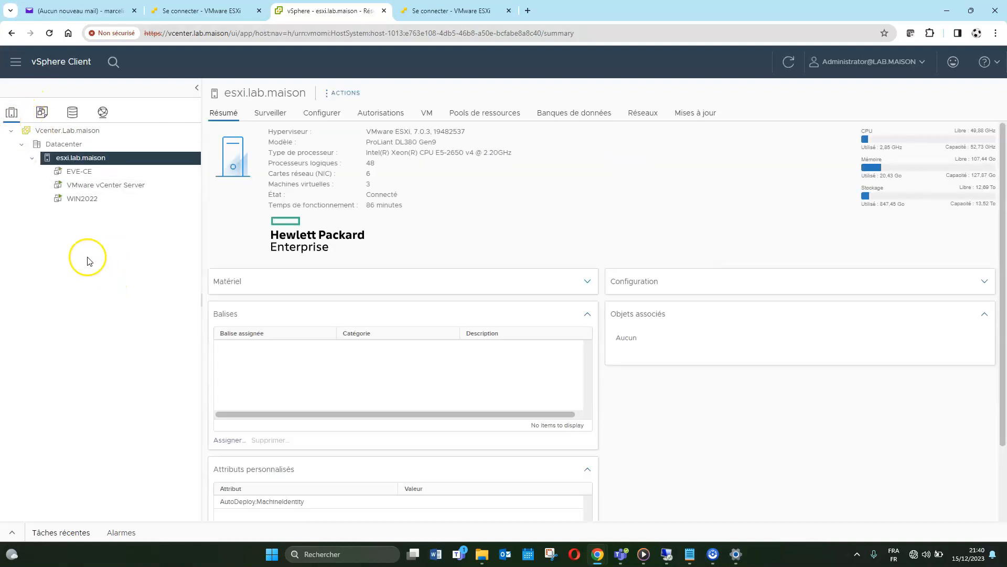
# Start a new virtual machine on esxi.lab.maison and name it Win22
pyautogui.rightClick(84, 158)
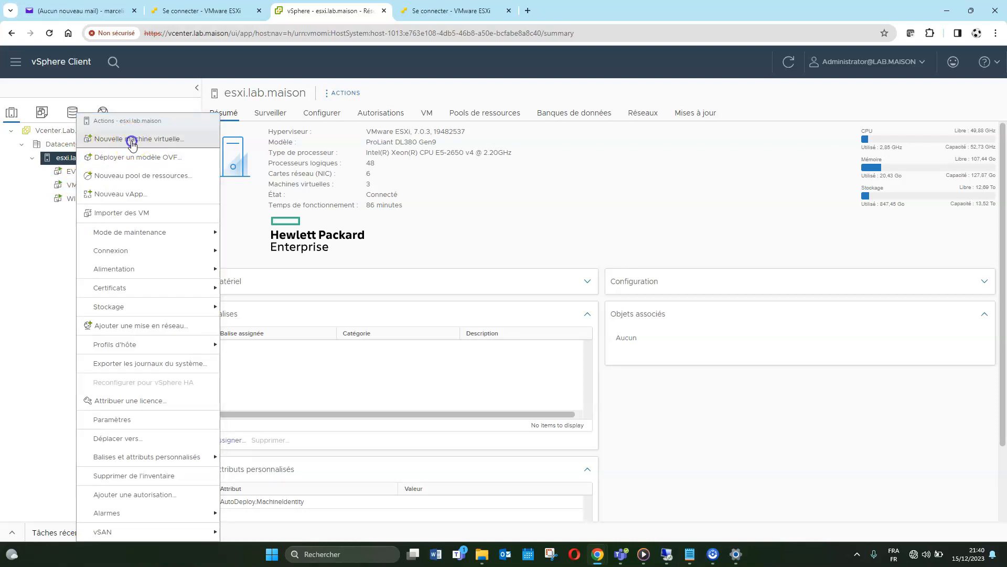
pyautogui.click(133, 140)
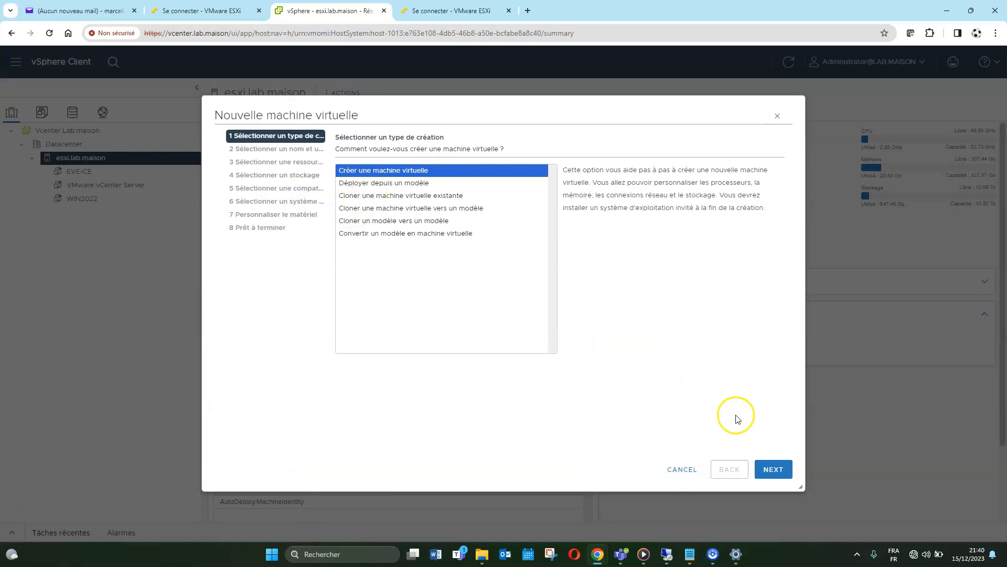
pyautogui.click(780, 475)
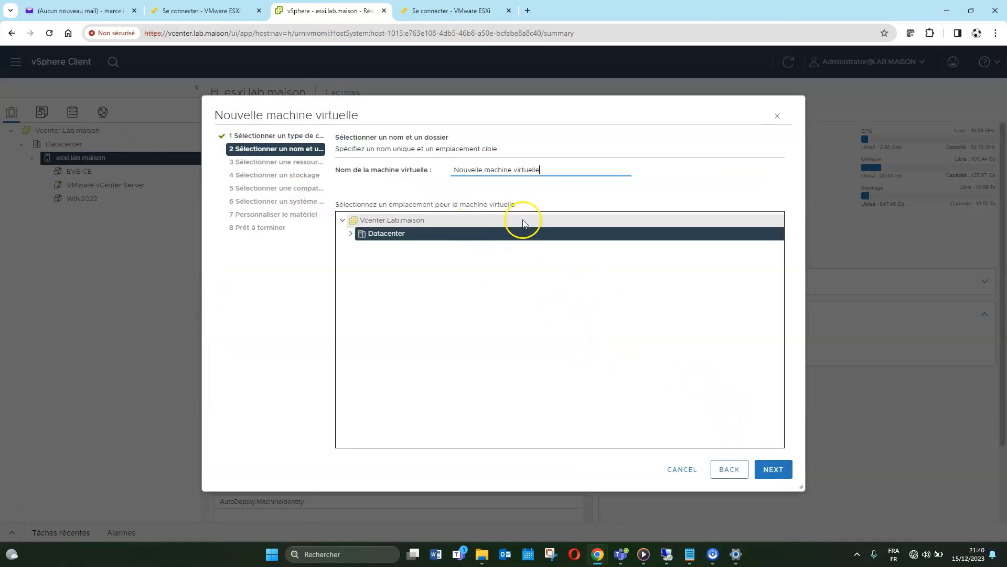
pyautogui.moveTo(556, 170); pyautogui.dragTo(453, 170)
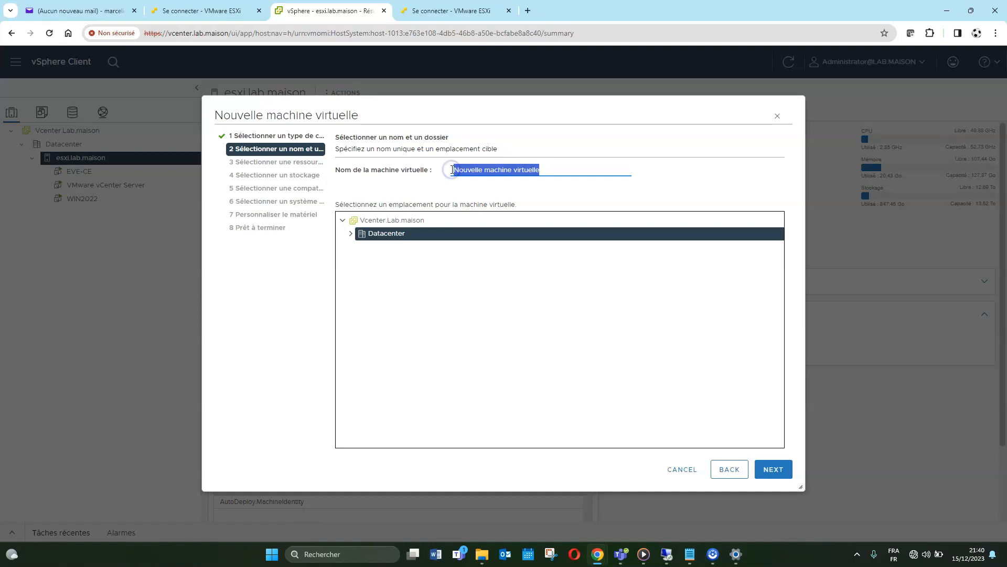
pyautogui.write('W')
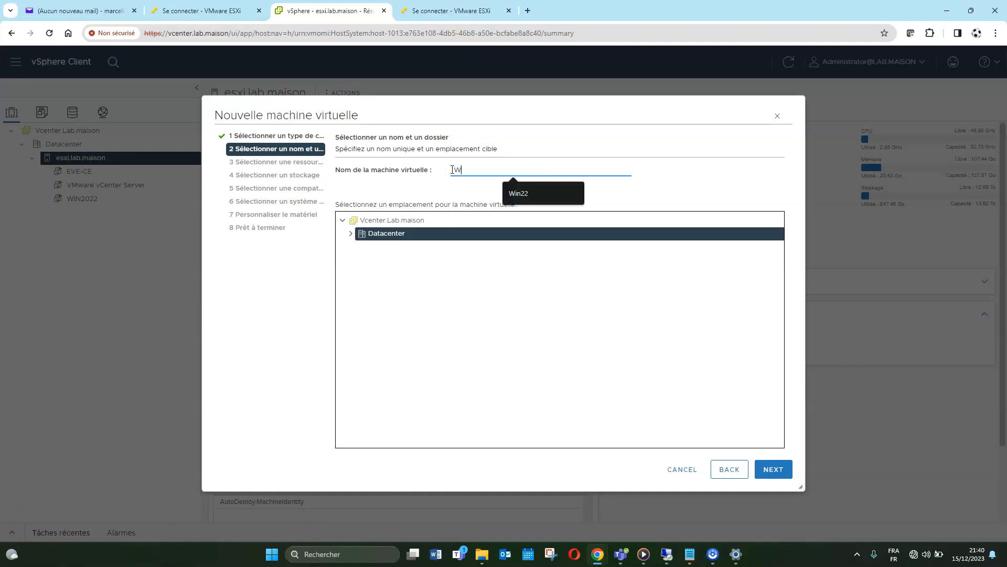
pyautogui.click(519, 193)
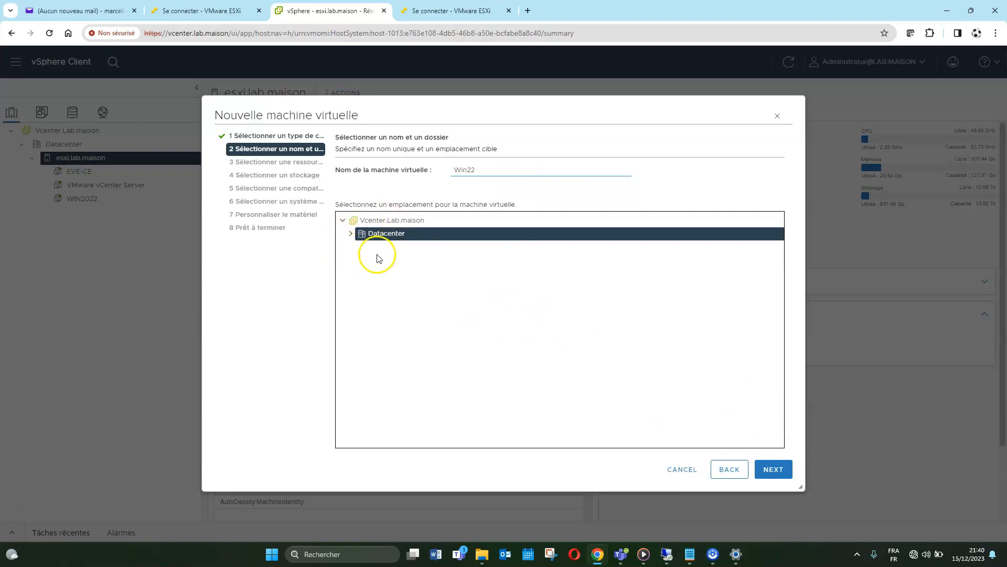
# Keep the Datacenter location and esxi.lab.maison compute resource, and store the VM on datastore1
pyautogui.click(771, 469)
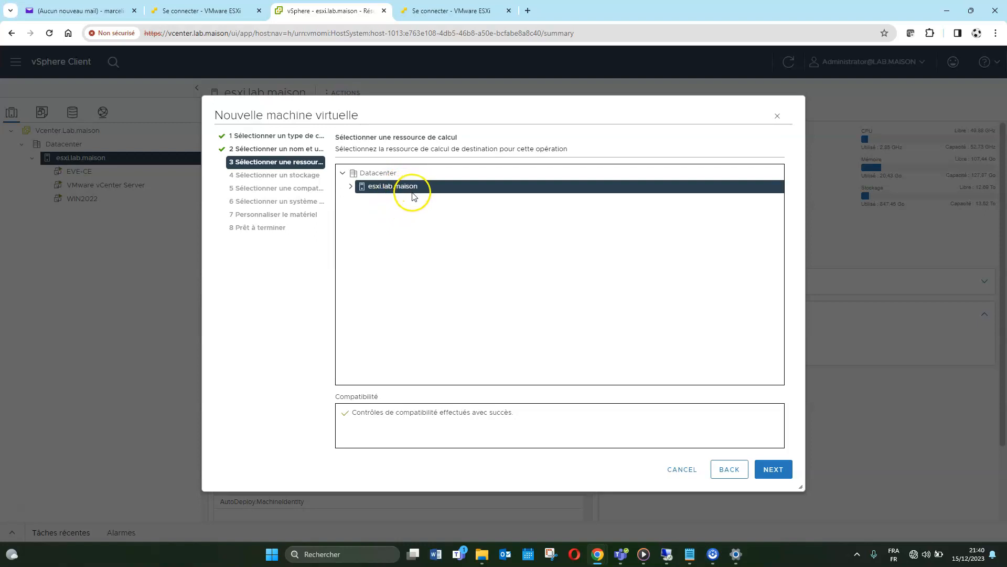
pyautogui.click(774, 470)
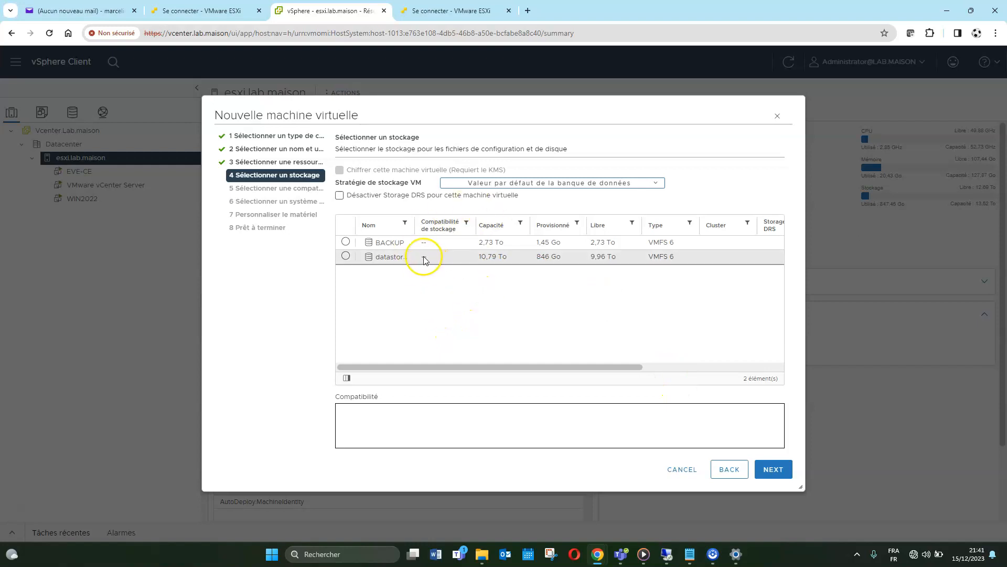
pyautogui.click(347, 256)
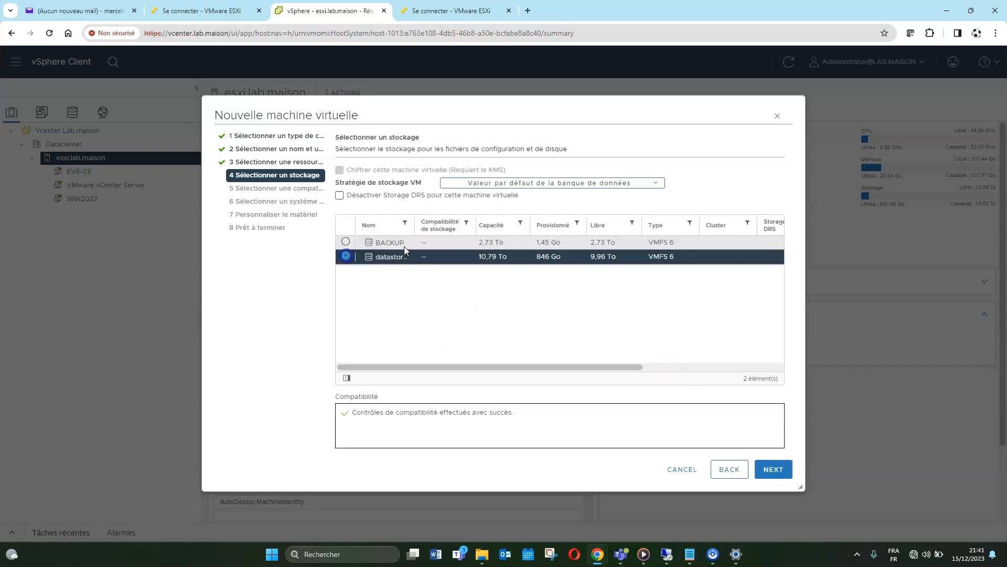
pyautogui.moveTo(415, 224); pyautogui.dragTo(461, 224)
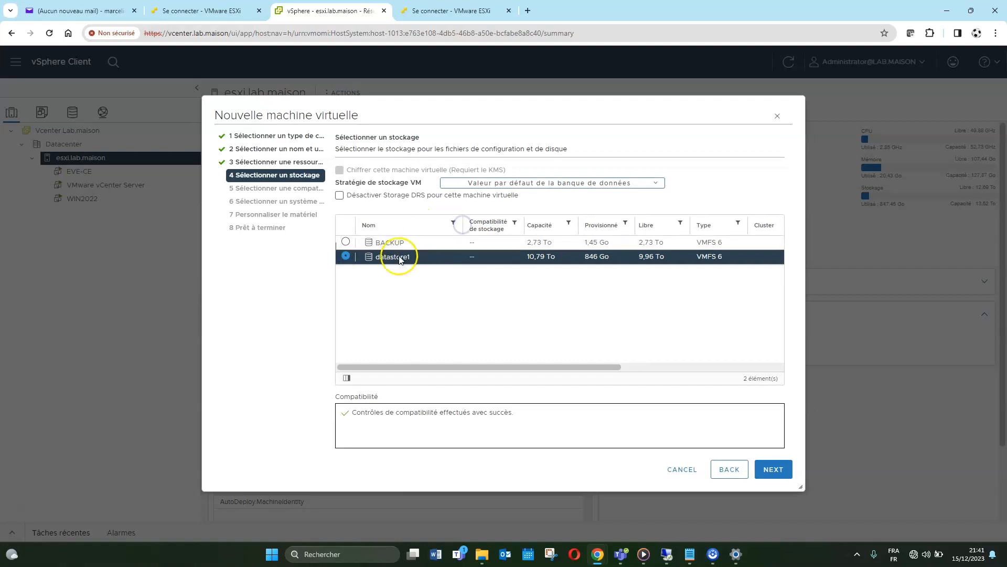
pyautogui.click(774, 470)
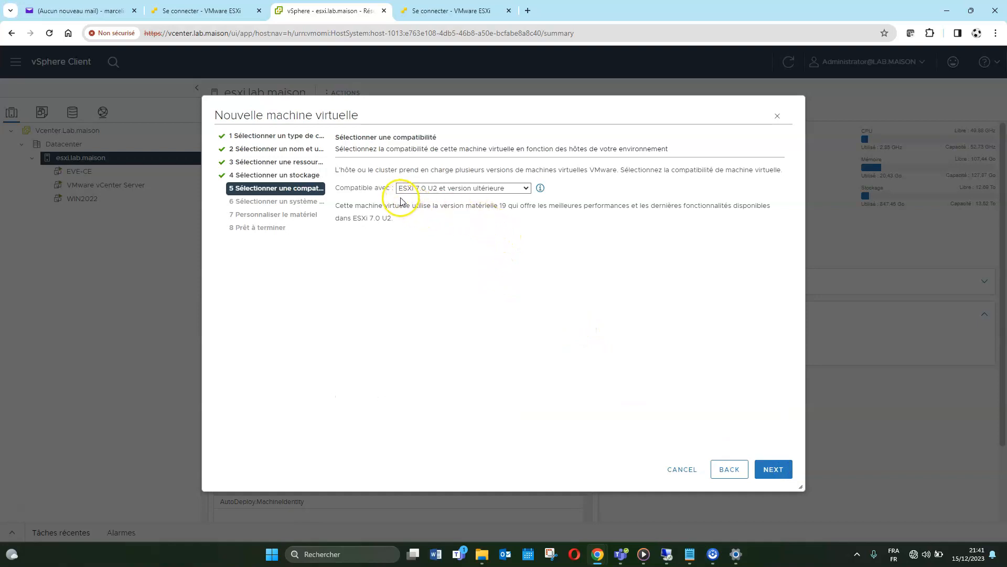
# Keep ESXi 7.0 U2 compatibility and set the guest OS to Microsoft Windows Server 2022 (64 bits)
pyautogui.click(775, 470)
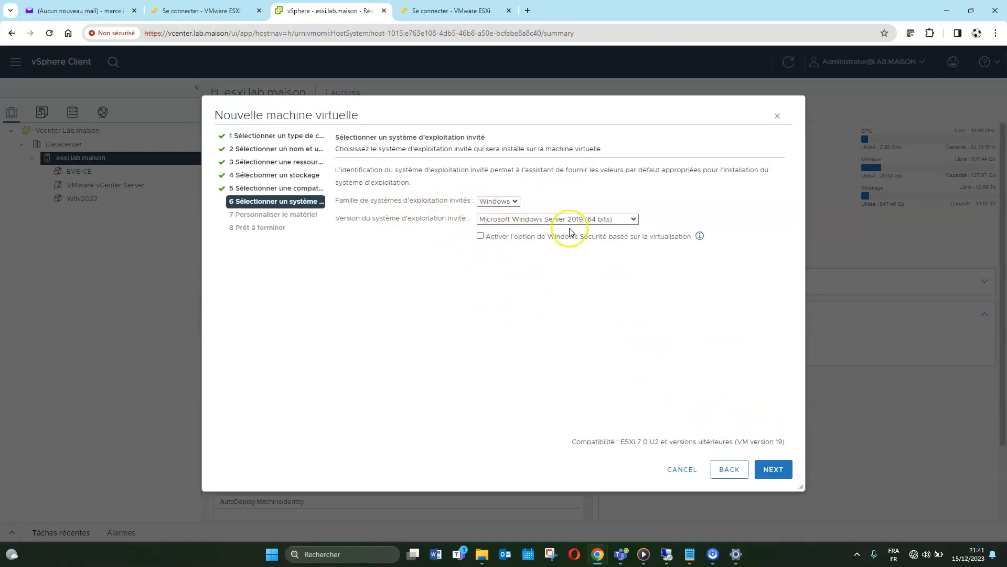
pyautogui.click(623, 219)
pyautogui.click(612, 230)
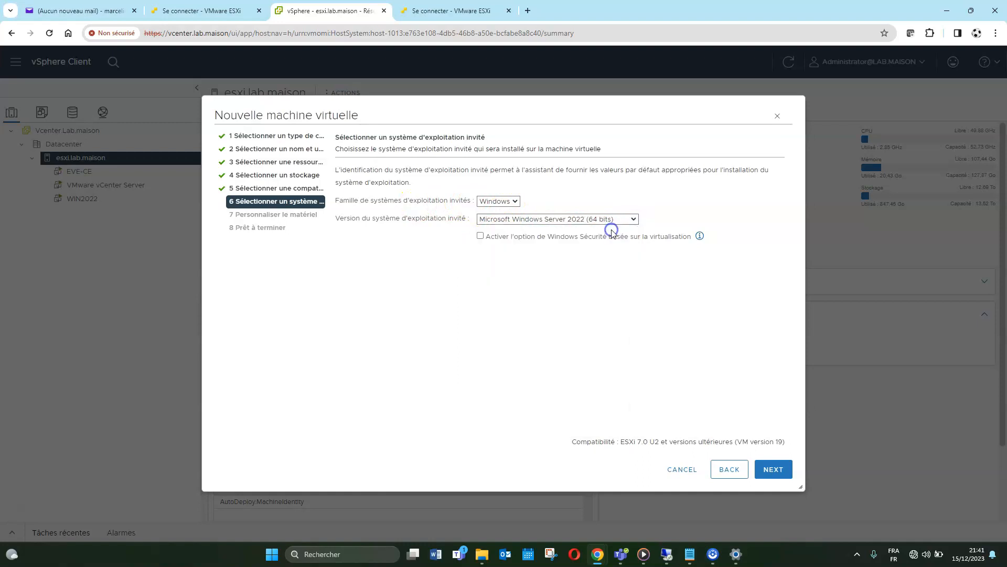
pyautogui.click(775, 471)
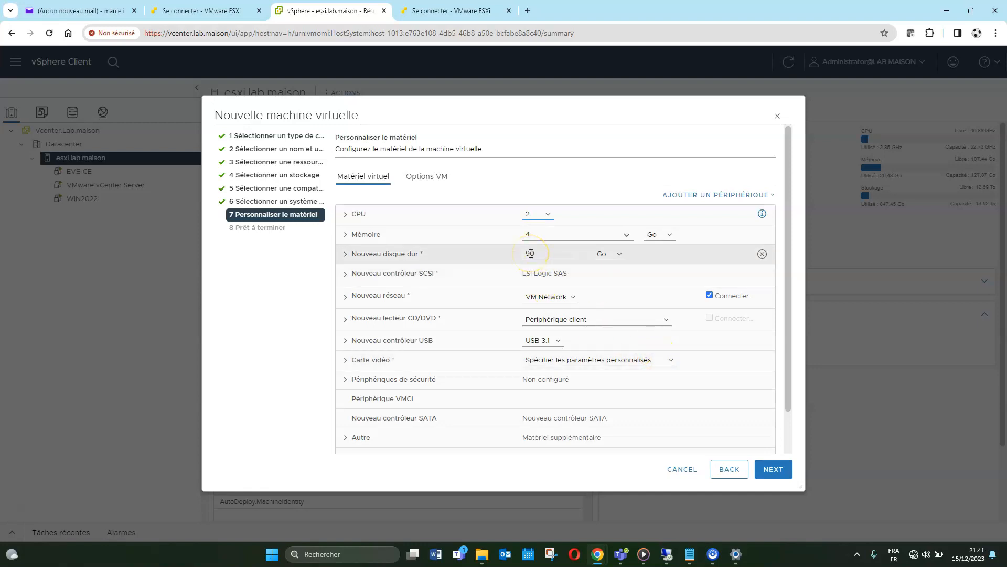
# Set the new hard disk to 60 GB and switch the CD/DVD drive to a datastore ISO file
pyautogui.moveTo(531, 253); pyautogui.dragTo(527, 253)
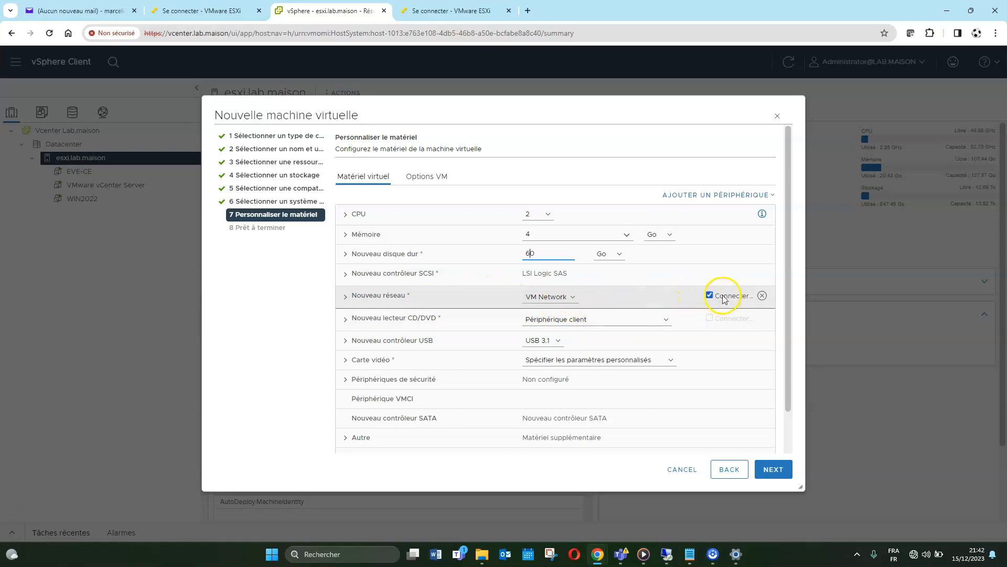
pyautogui.click(649, 319)
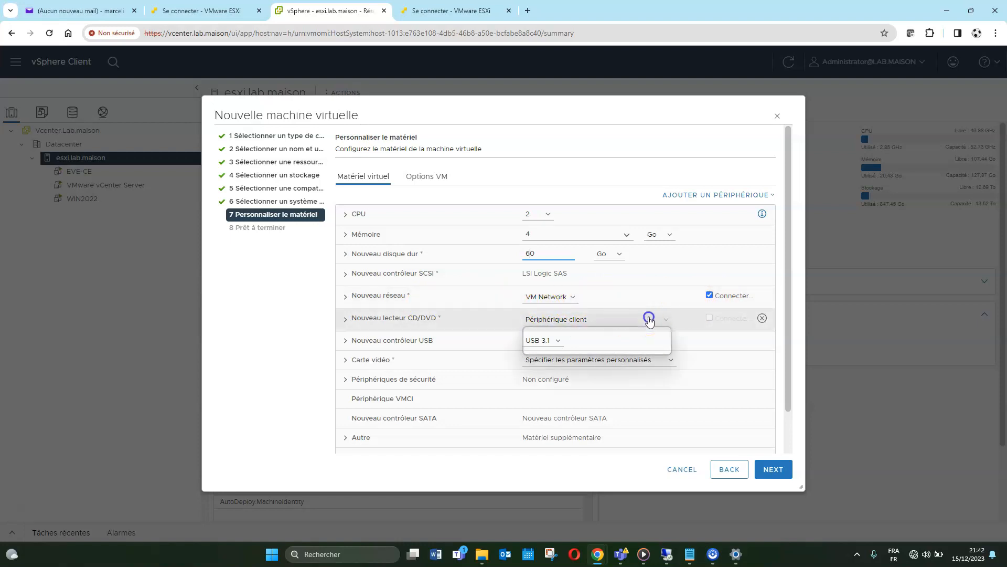
pyautogui.click(605, 339)
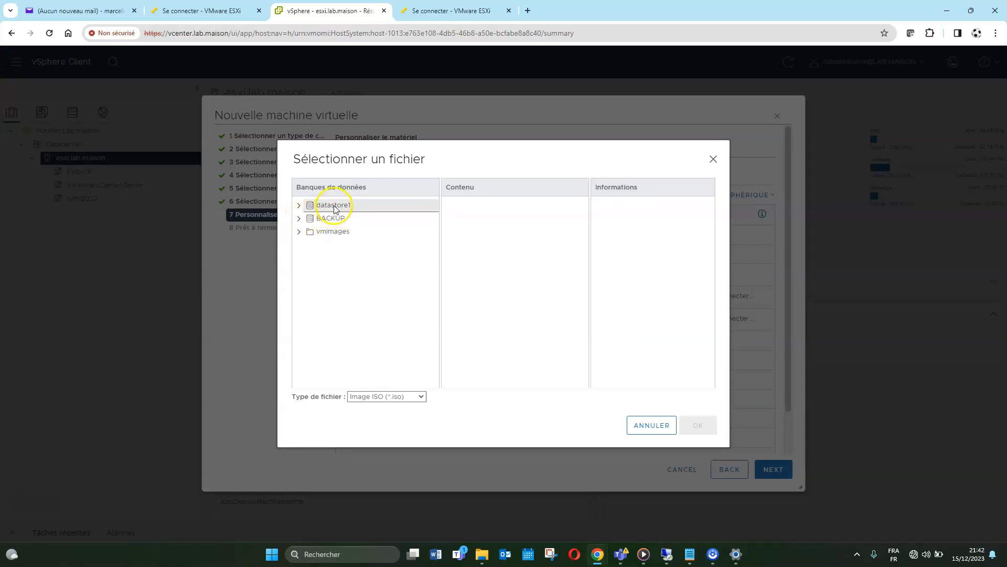
# Load the Windows Server 2022 ISO from datastore1/ISO into the CD/DVD drive and tick Connect
pyautogui.click(325, 207)
pyautogui.click(300, 205)
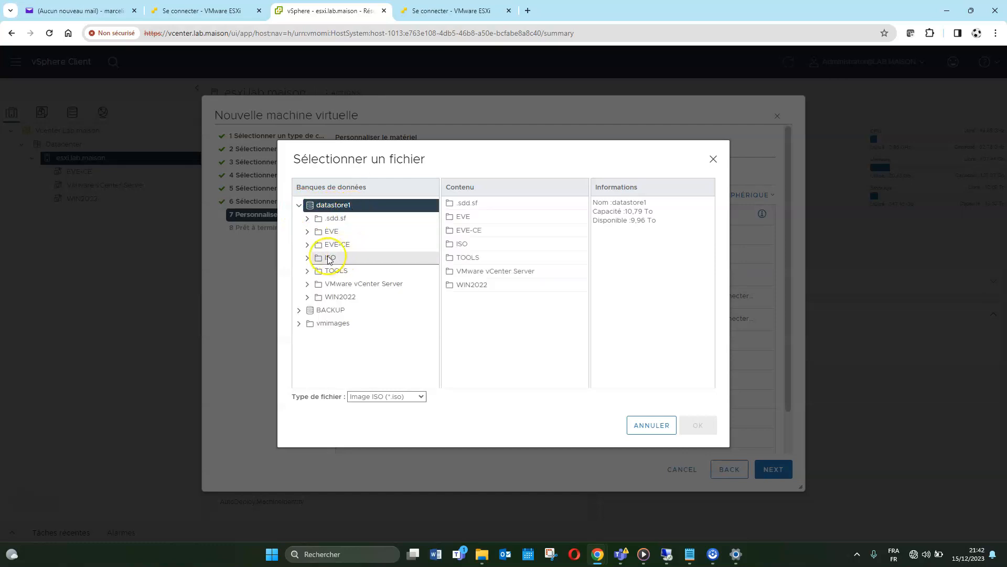
pyautogui.click(329, 258)
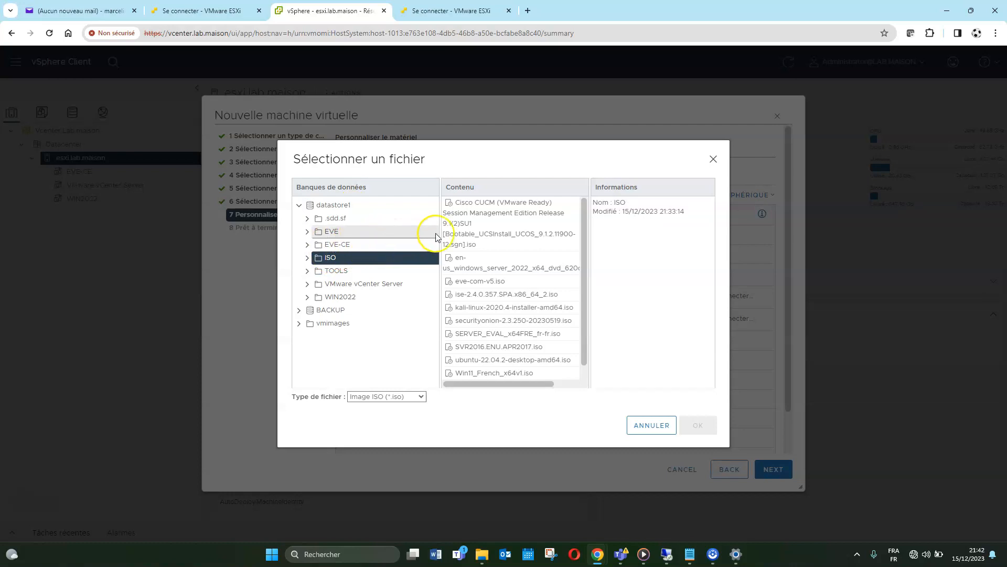
pyautogui.click(525, 258)
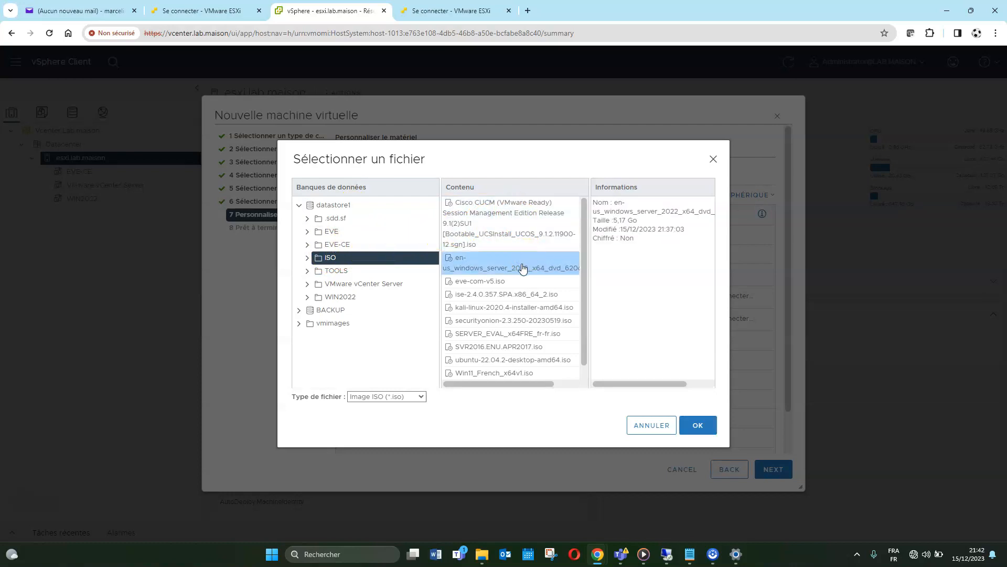
pyautogui.click(701, 424)
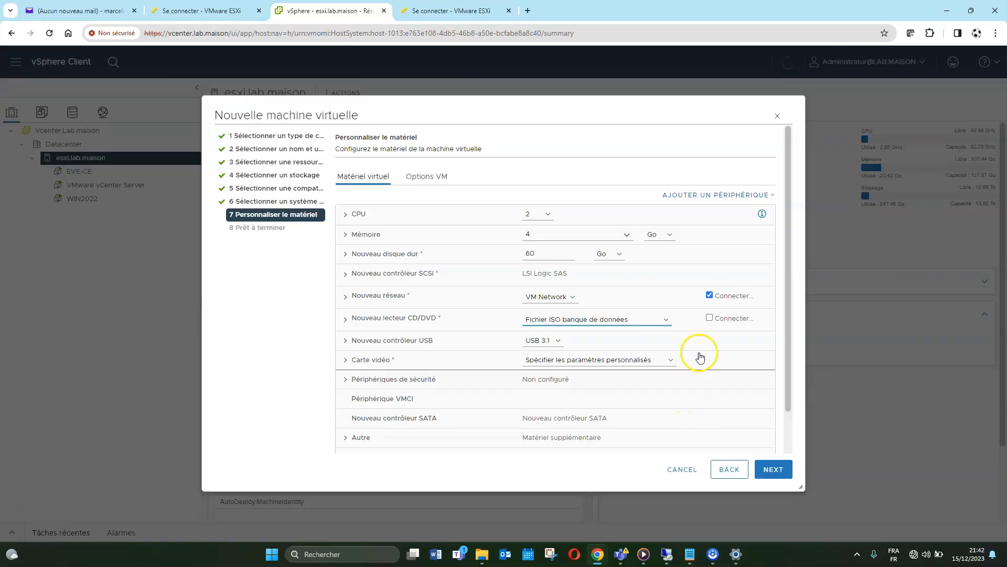
pyautogui.click(710, 318)
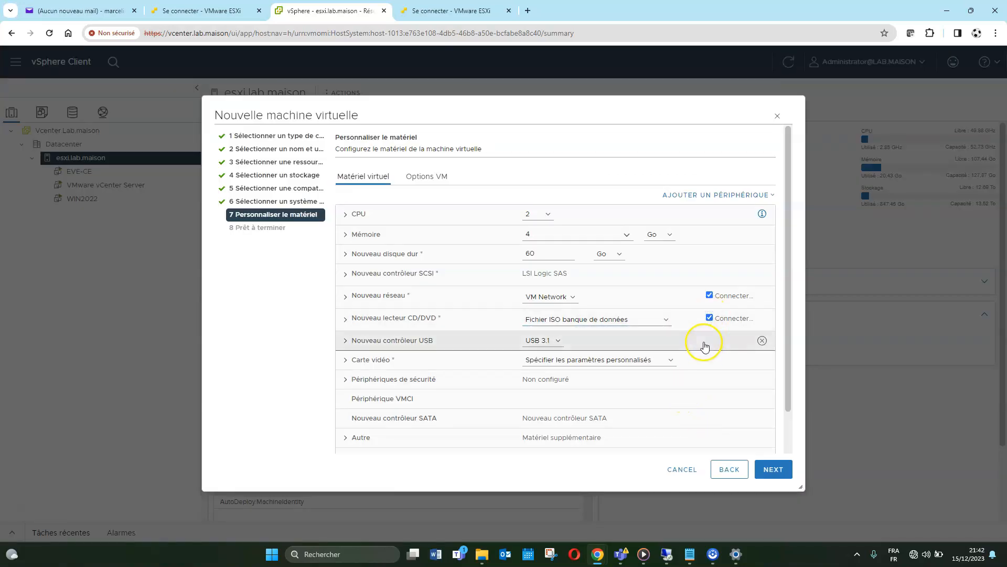
pyautogui.scroll(-1, 714, 394)
# Review the Ready to Complete page, finish the Win22 VM, and open its summary
pyautogui.click(770, 468)
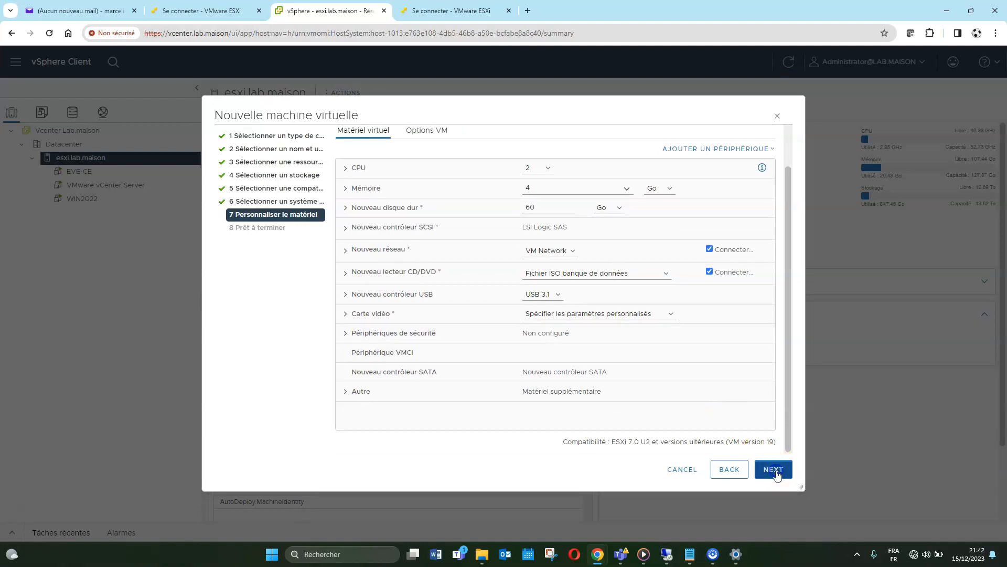
pyautogui.scroll(2, 635, 252)
pyautogui.scroll(-3, 635, 255)
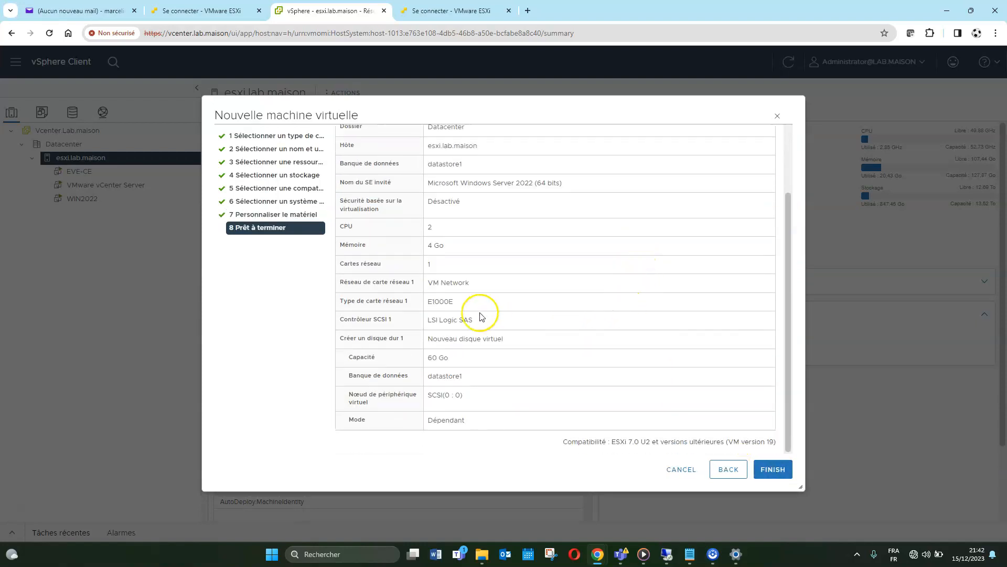
pyautogui.click(774, 470)
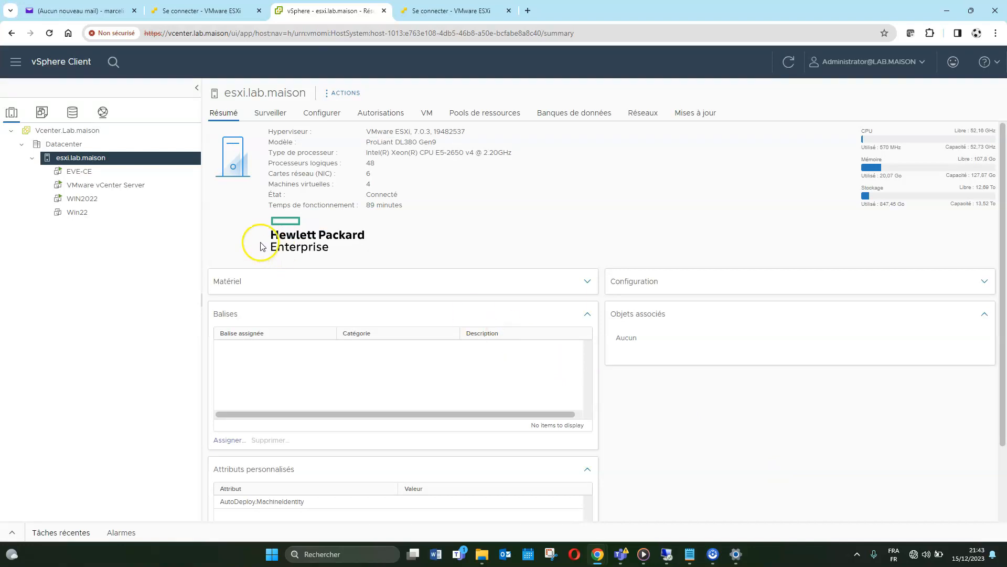
pyautogui.click(81, 217)
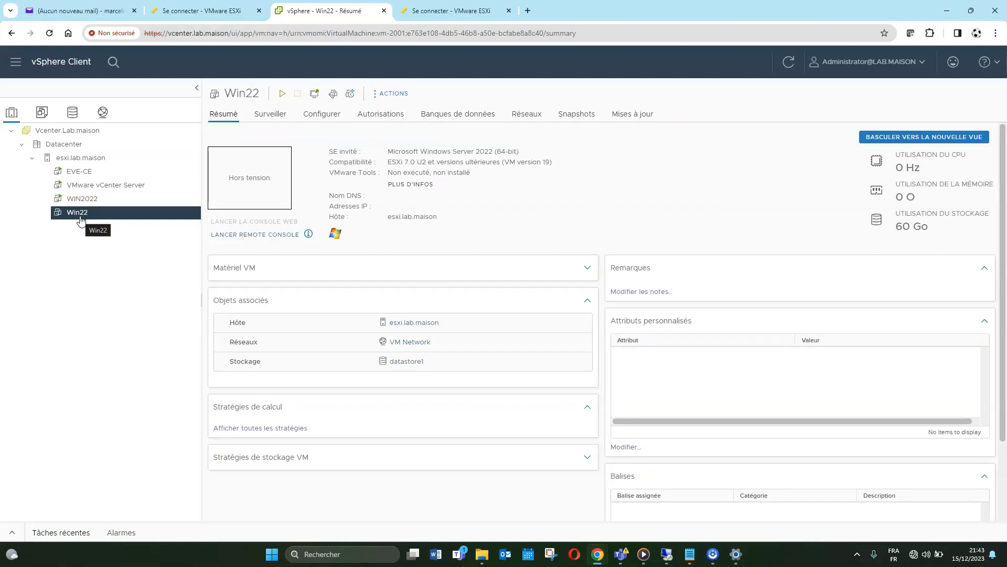
# Power on Win22 and launch its Web Console in a new tab
pyautogui.click(282, 97)
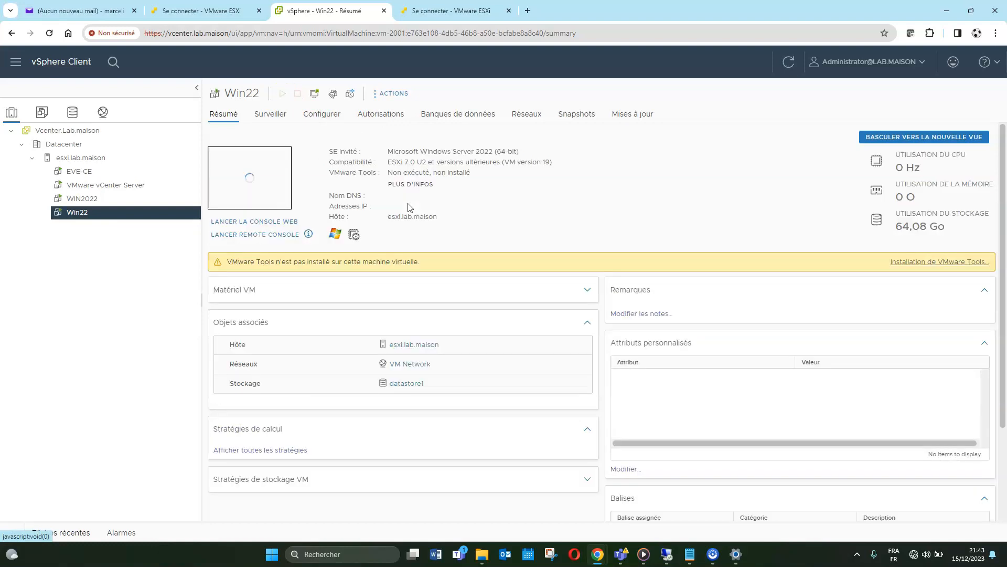
pyautogui.click(261, 182)
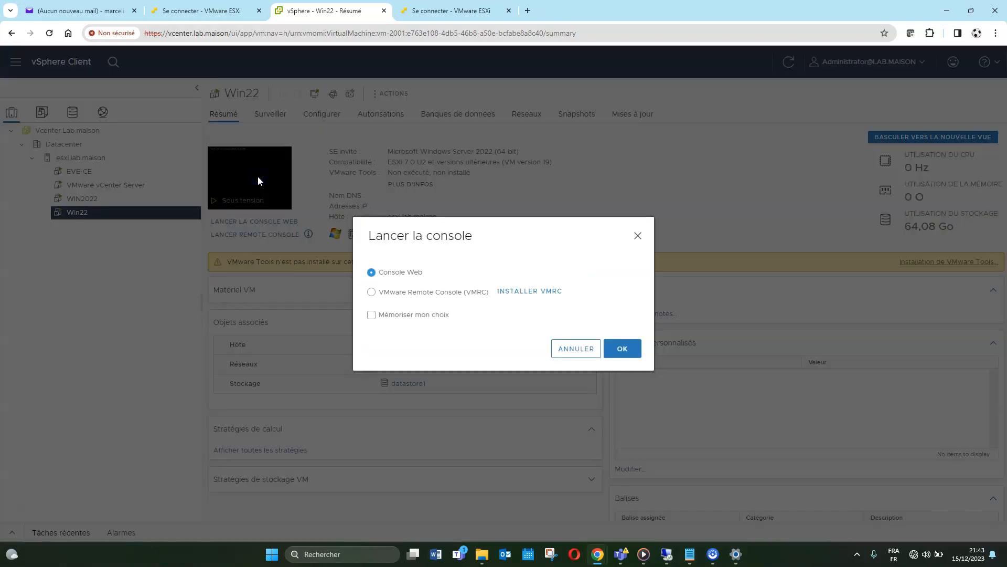
pyautogui.click(611, 341)
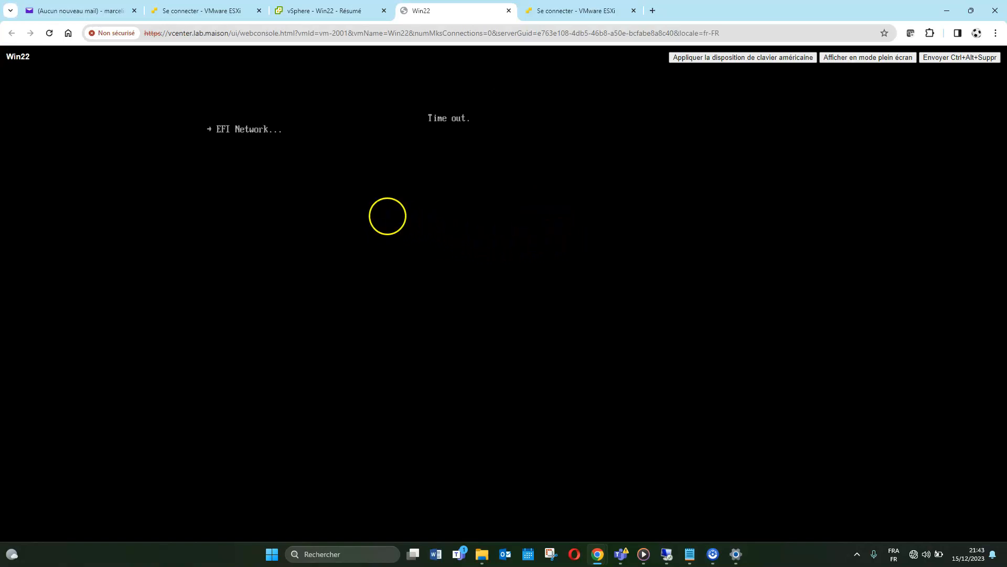
# Restart Win22 with Ctrl+Alt+Del and boot it from the Windows Server installation DVD
pyautogui.click(468, 240)
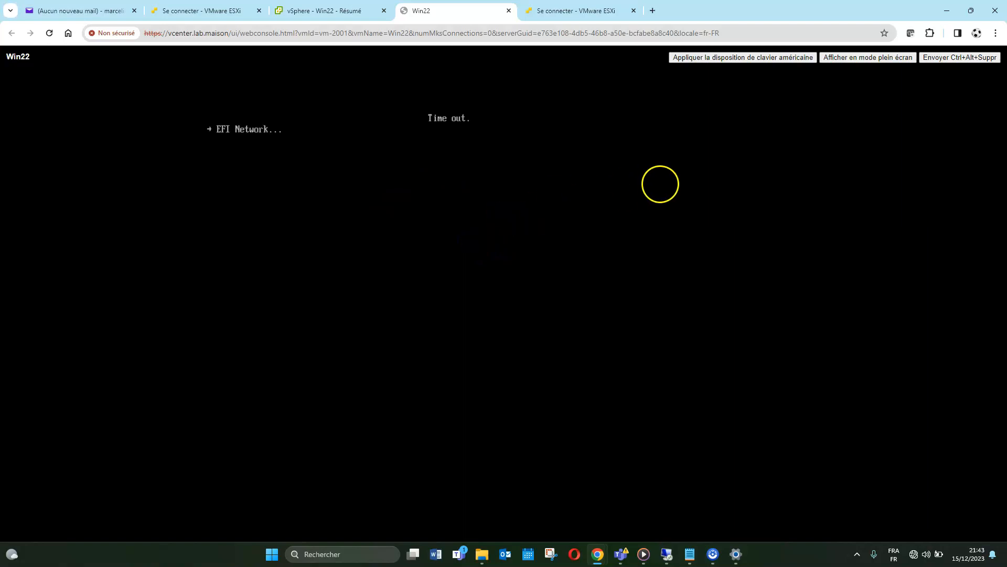
pyautogui.click(973, 62)
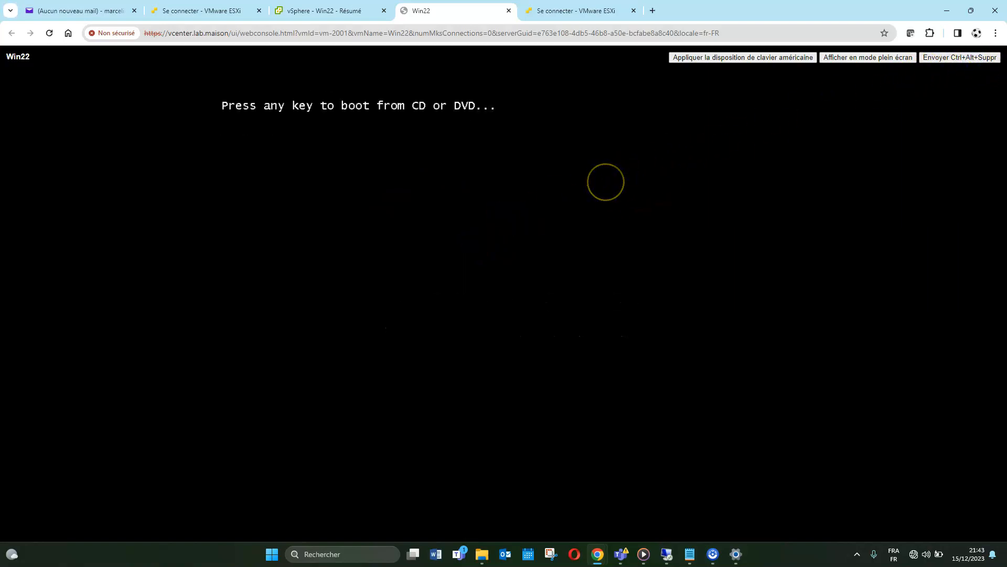
pyautogui.press('Return')
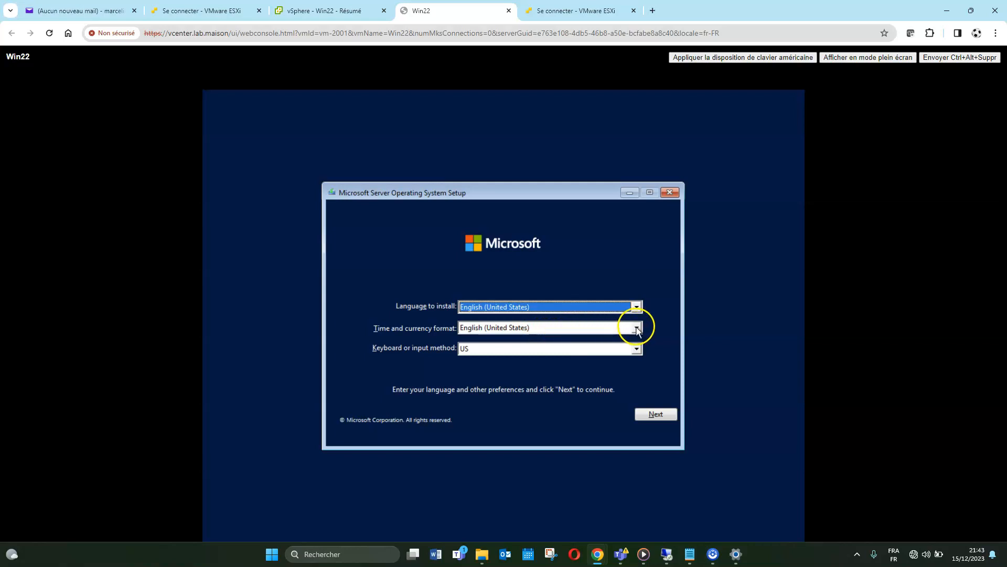
# Keep English (United States) as the install language, choose French (France) time and currency format, and continue
pyautogui.click(636, 305)
pyautogui.click(636, 307)
pyautogui.click(637, 329)
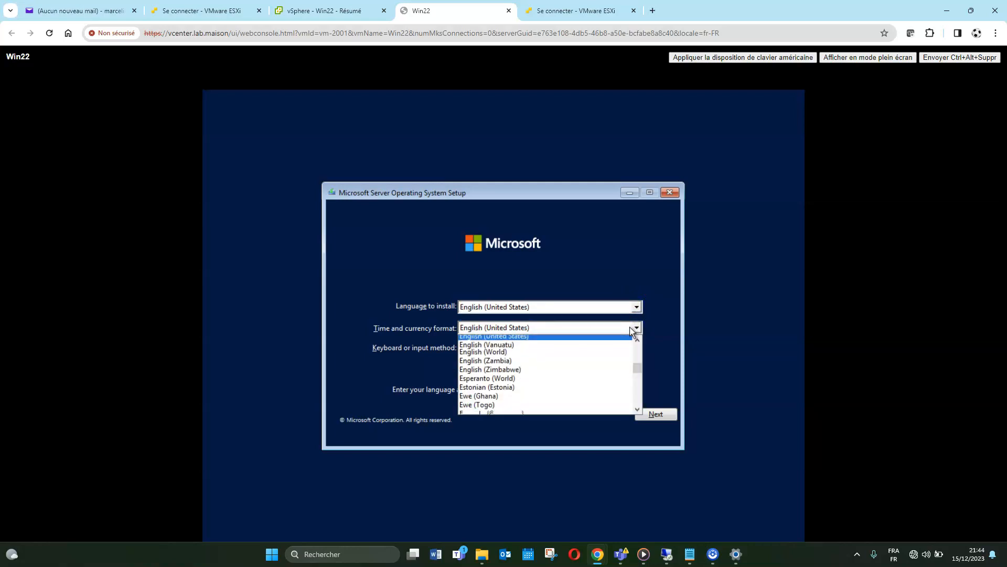
pyautogui.press('f')
pyautogui.scroll(-2, 602, 364)
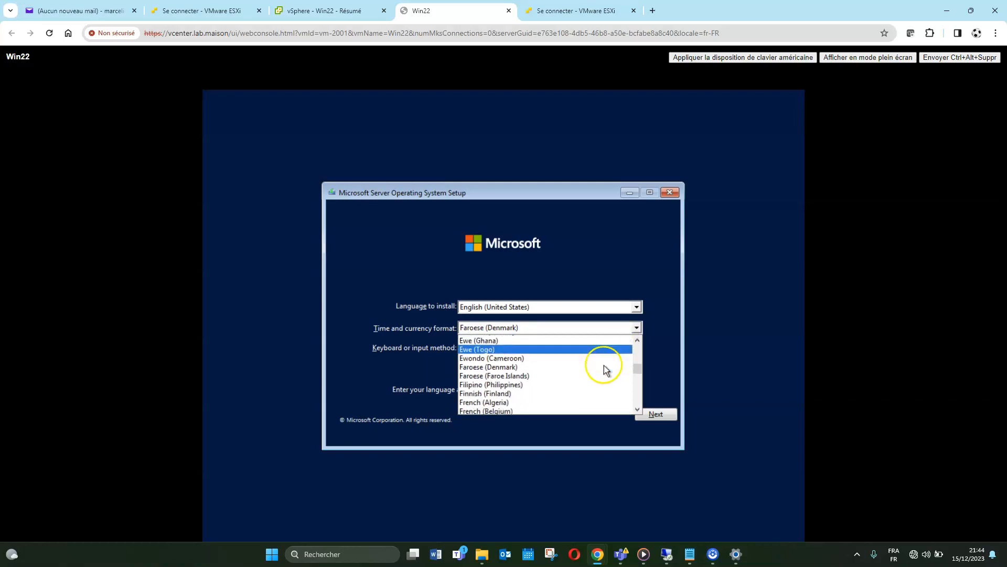
pyautogui.scroll(-1, 572, 389)
pyautogui.scroll(-1, 569, 389)
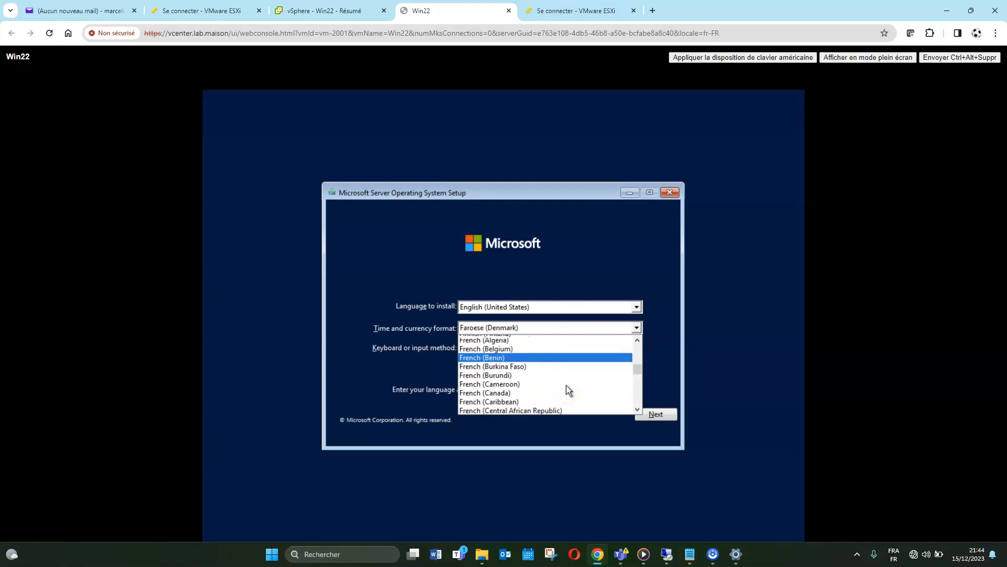
pyautogui.scroll(1, 566, 388)
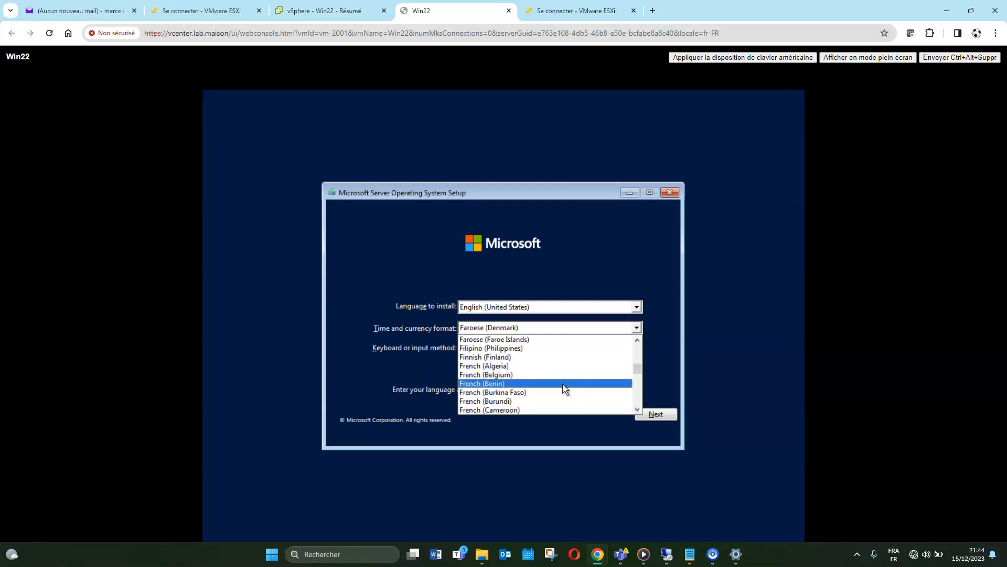
pyautogui.scroll(1, 566, 389)
pyautogui.scroll(-1, 565, 388)
pyautogui.scroll(-3, 565, 389)
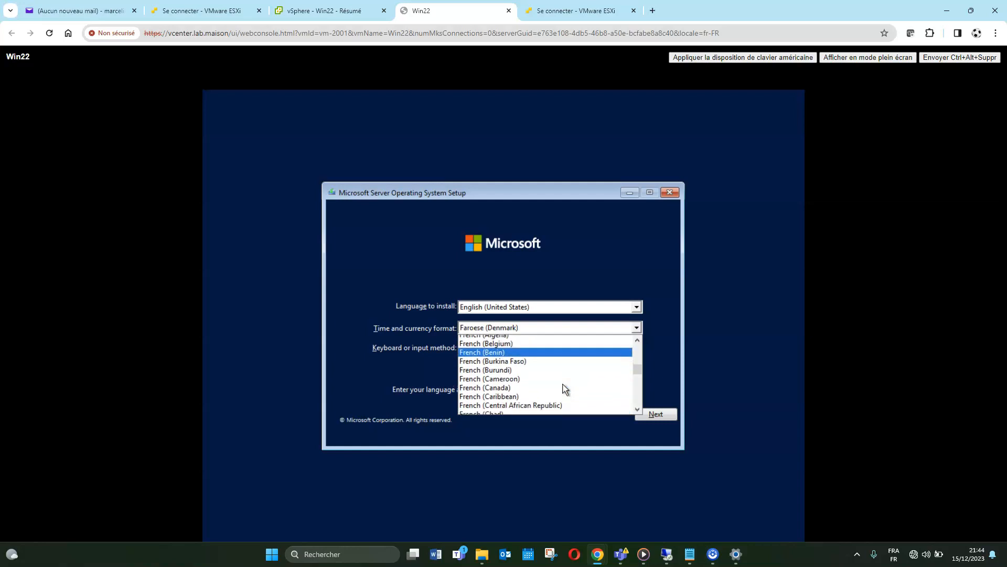
pyautogui.scroll(-1, 566, 389)
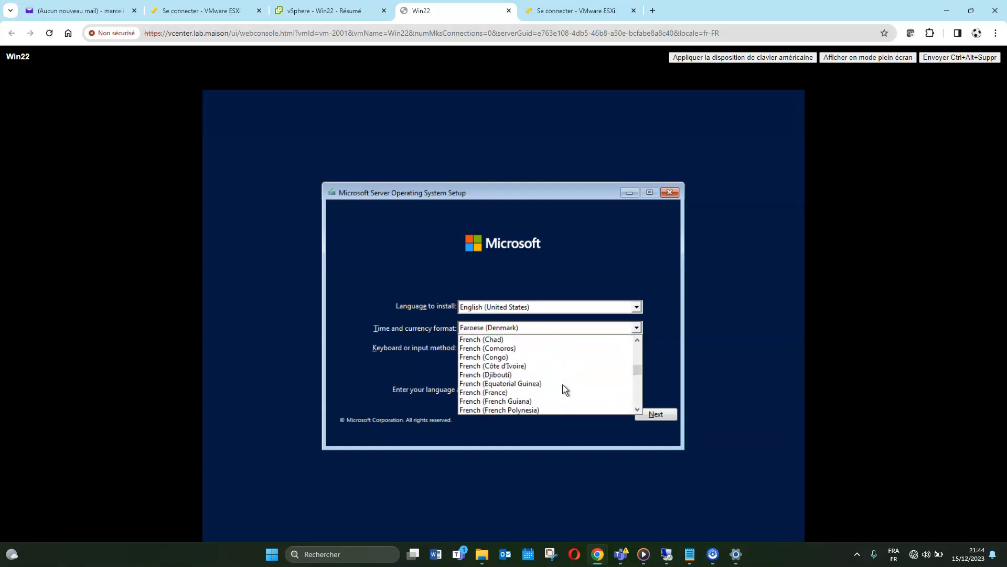
pyautogui.click(512, 391)
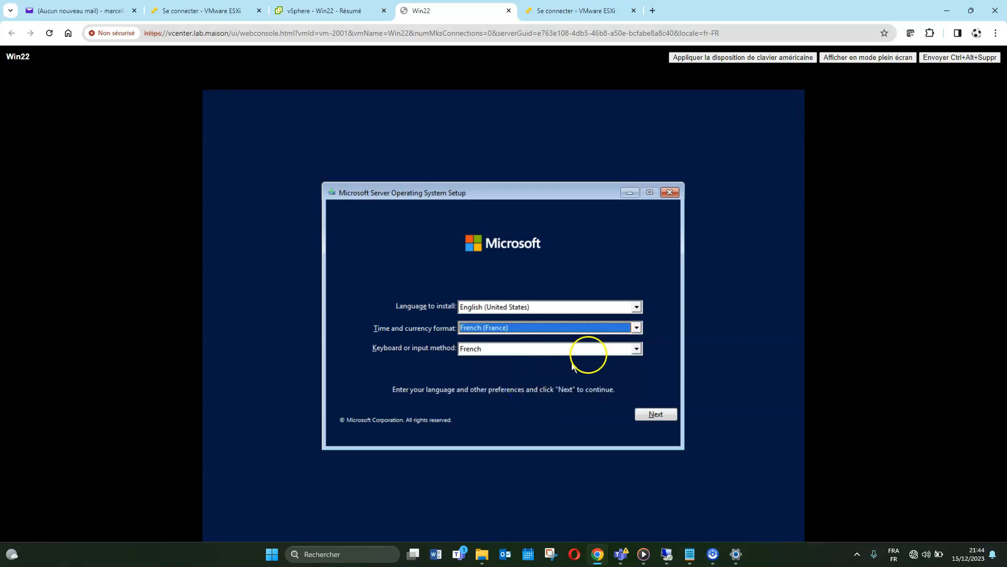
pyautogui.click(656, 414)
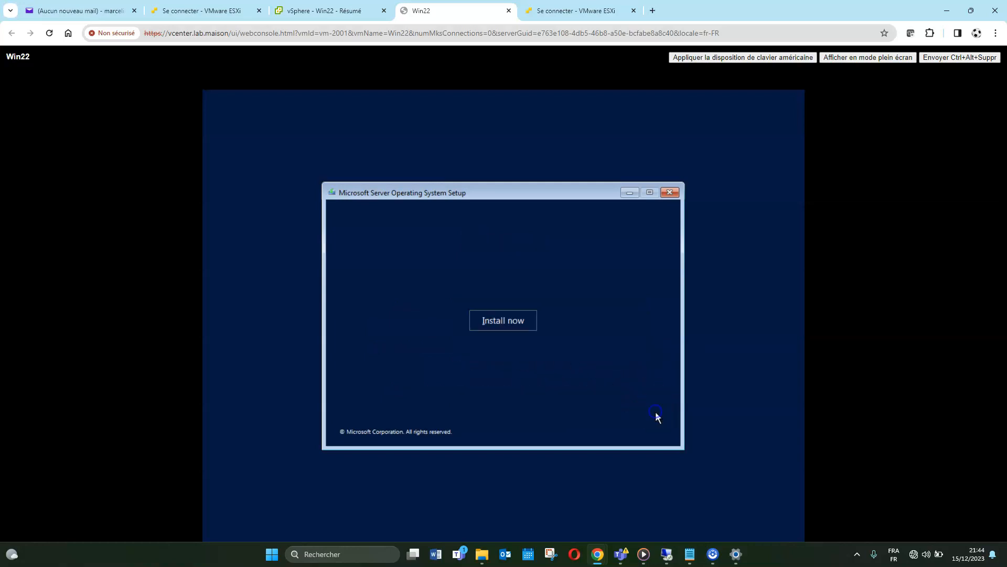
# Start the Windows Server installation and skip entering a product key
pyautogui.click(513, 319)
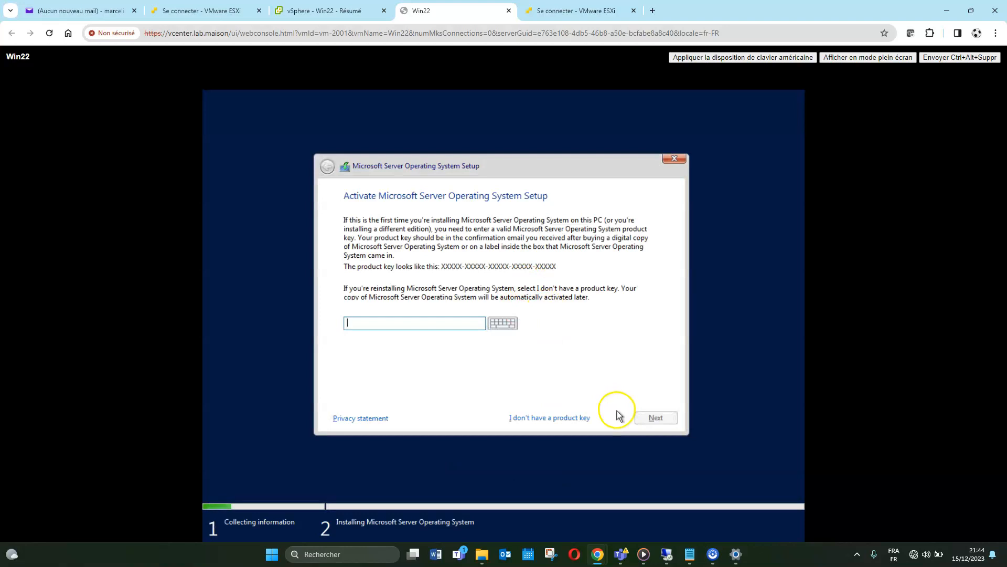
pyautogui.click(648, 420)
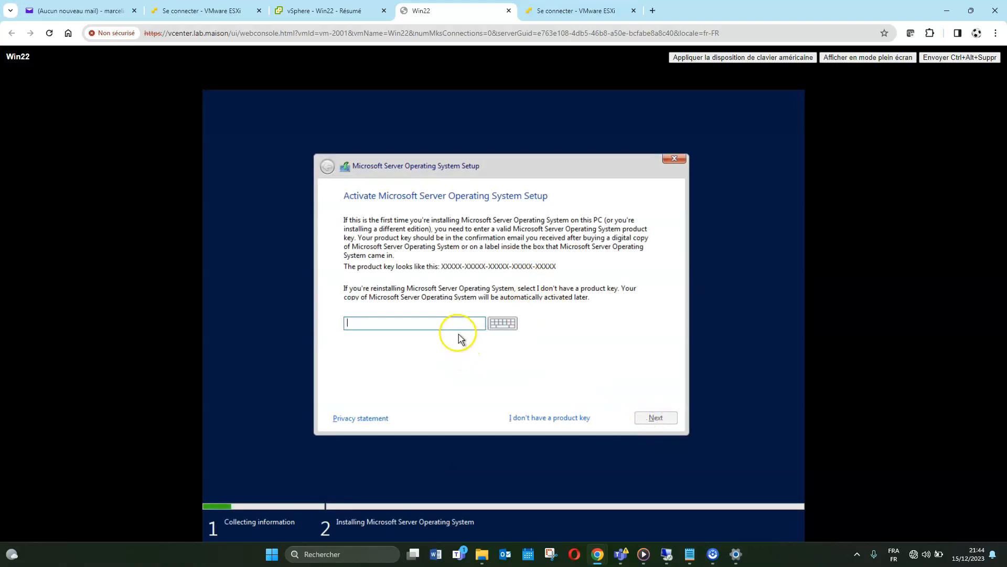
pyautogui.click(658, 413)
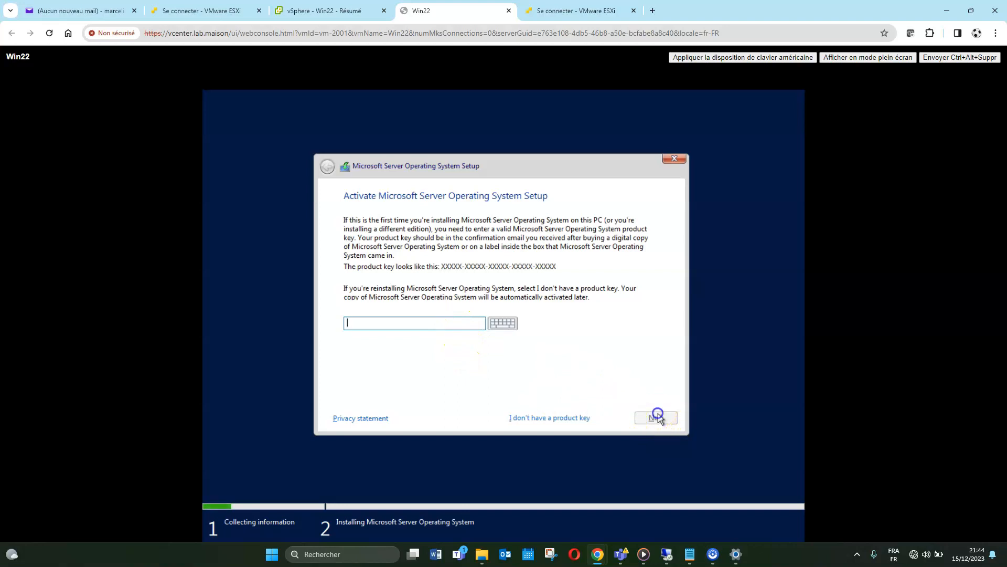
pyautogui.click(565, 417)
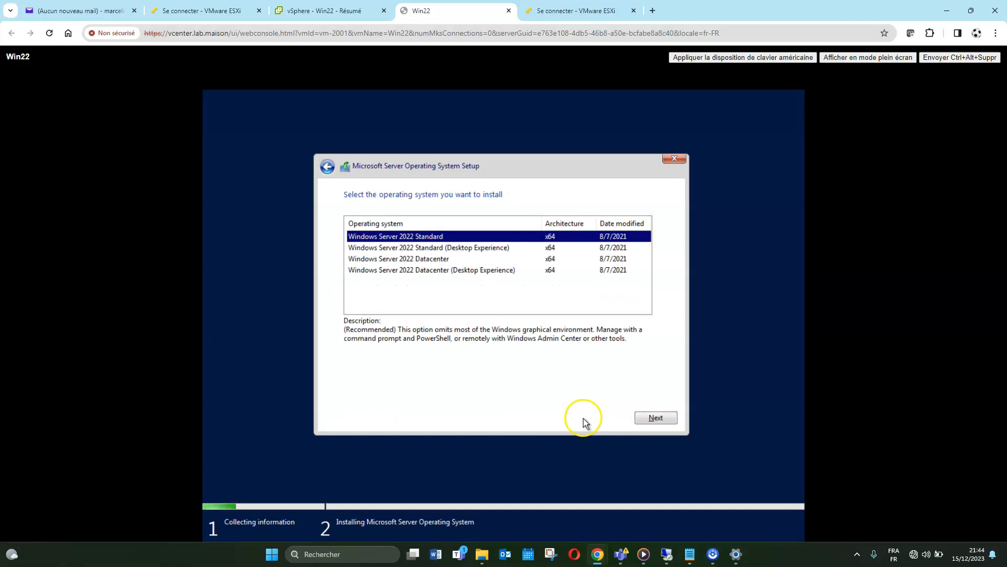
# Choose Windows Server 2022 Standard (Desktop Experience) and accept the Microsoft license terms
pyautogui.click(496, 249)
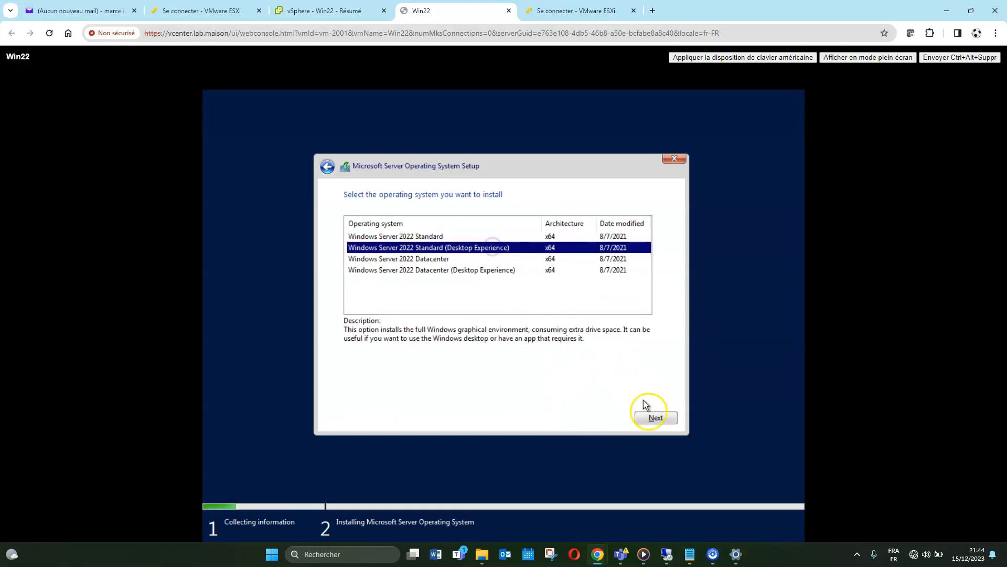
pyautogui.click(658, 418)
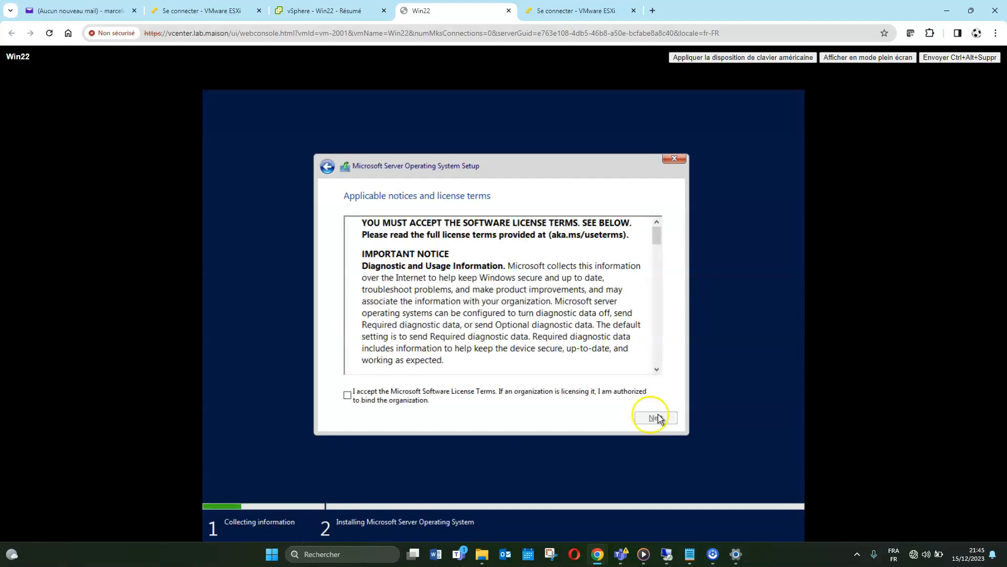
pyautogui.click(592, 390)
pyautogui.click(662, 419)
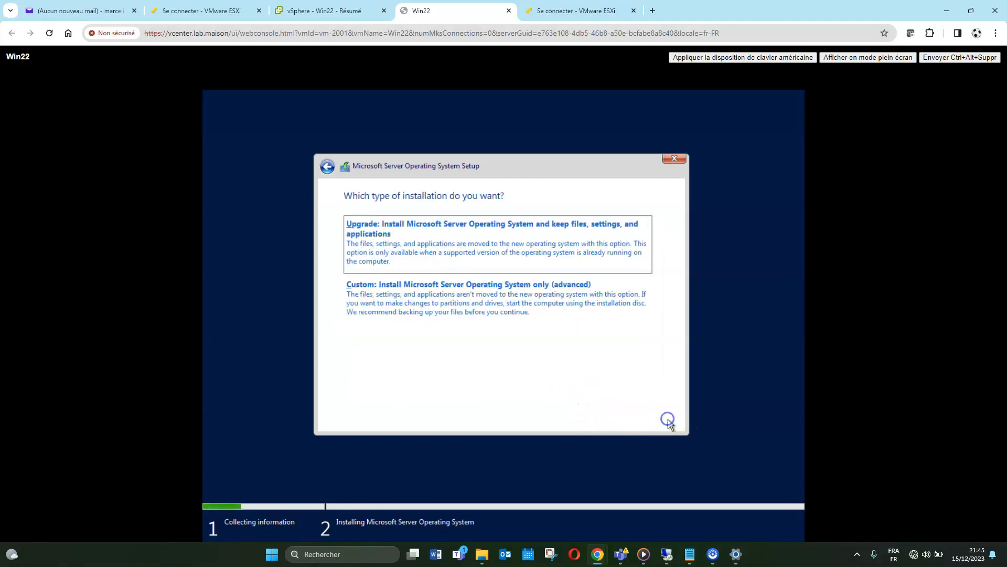
# Pick a custom install, create a 61440 MB partition on the empty drive, and install onto Drive 0 Partition 3
pyautogui.click(592, 308)
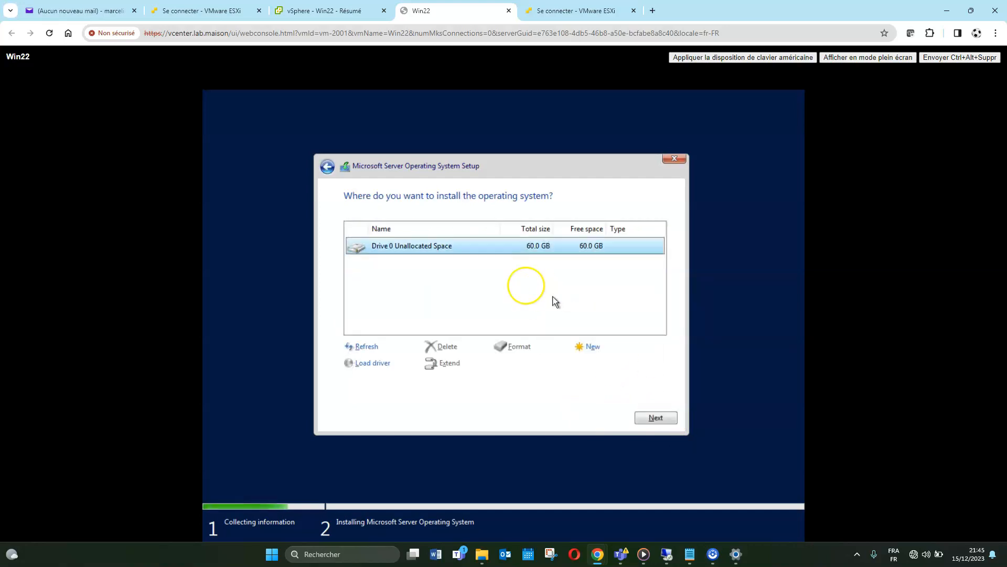
pyautogui.click(580, 346)
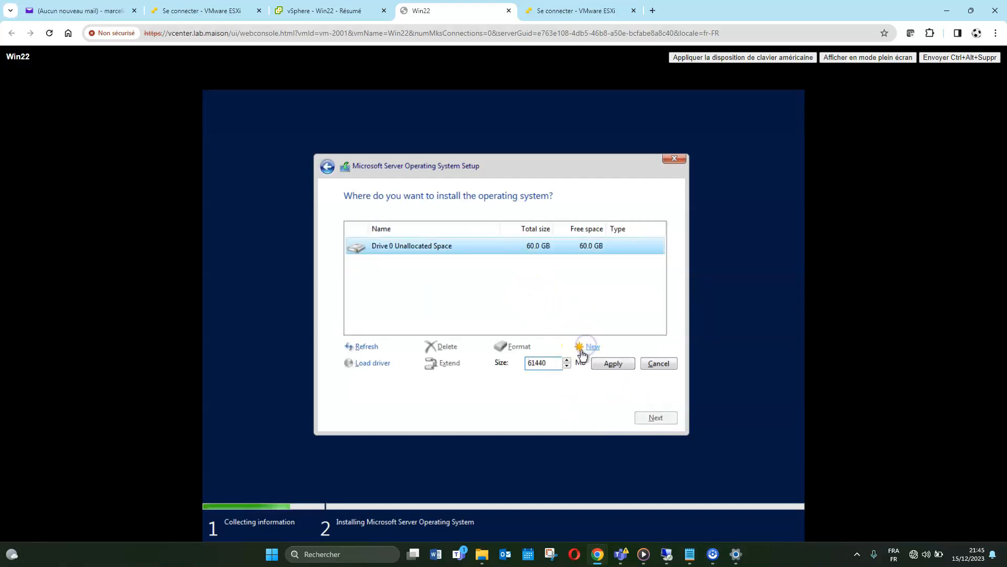
pyautogui.click(610, 362)
pyautogui.click(585, 363)
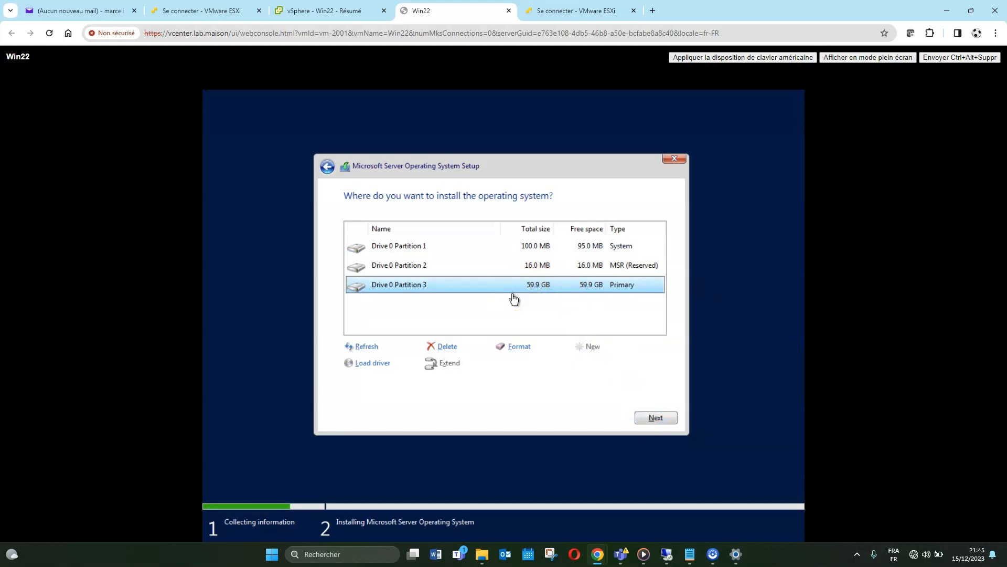
pyautogui.click(649, 420)
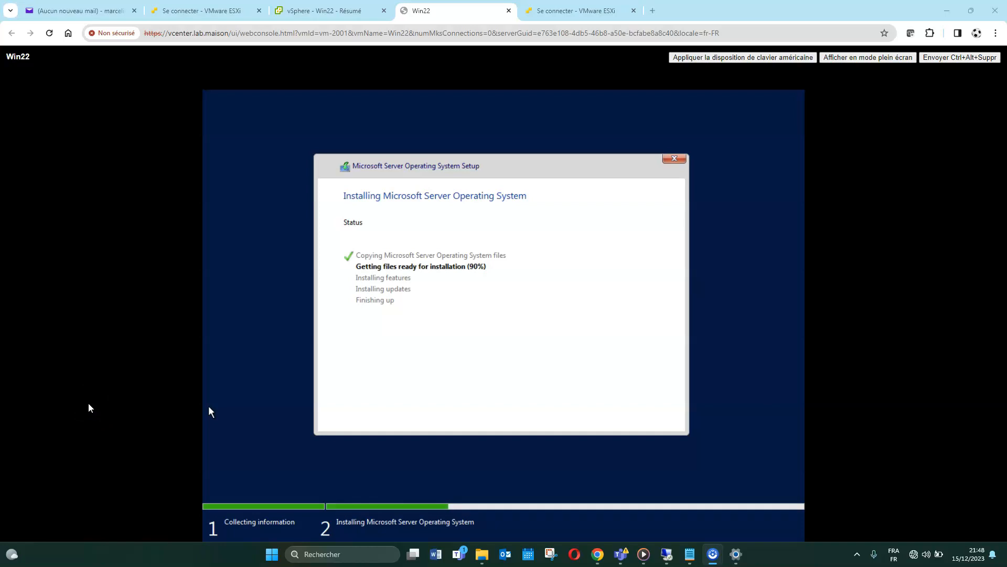
# Wait while setup copies files and installs features until the restart countdown appears
pyautogui.click(79, 408)
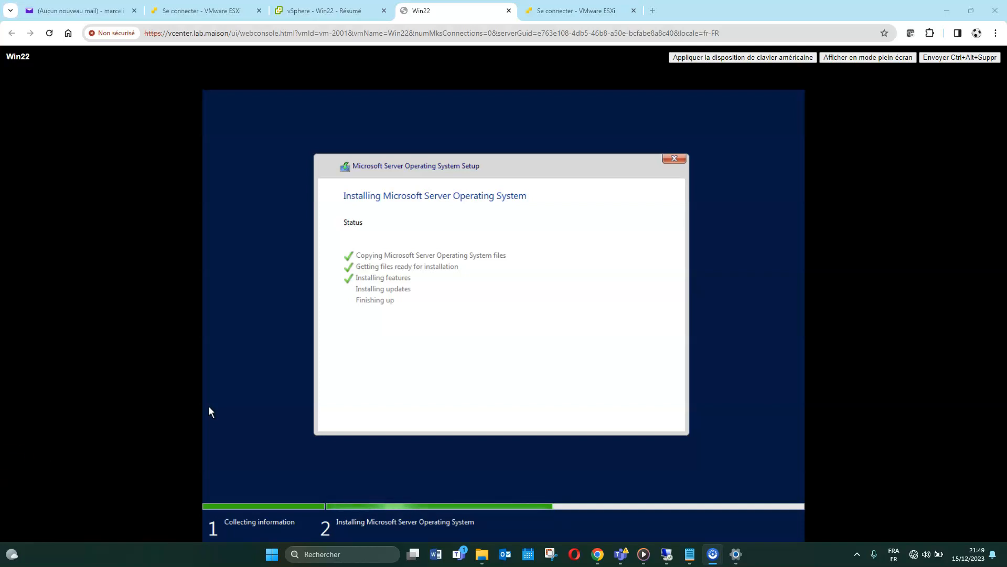
pyautogui.click(146, 458)
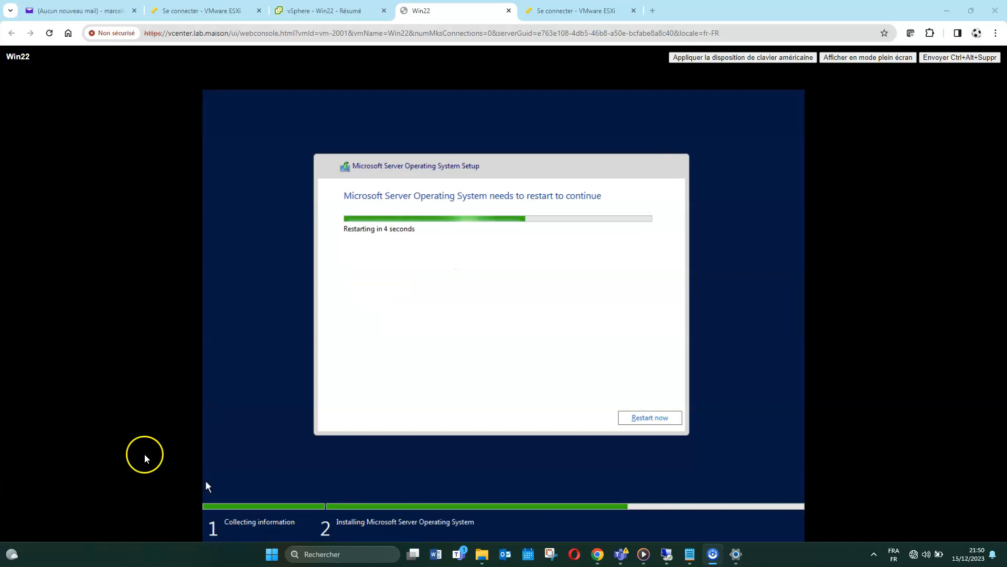
# Restart Win22 immediately from setup, then go to the 'vSphere - Win22 - Résumé' tab
pyautogui.click(651, 418)
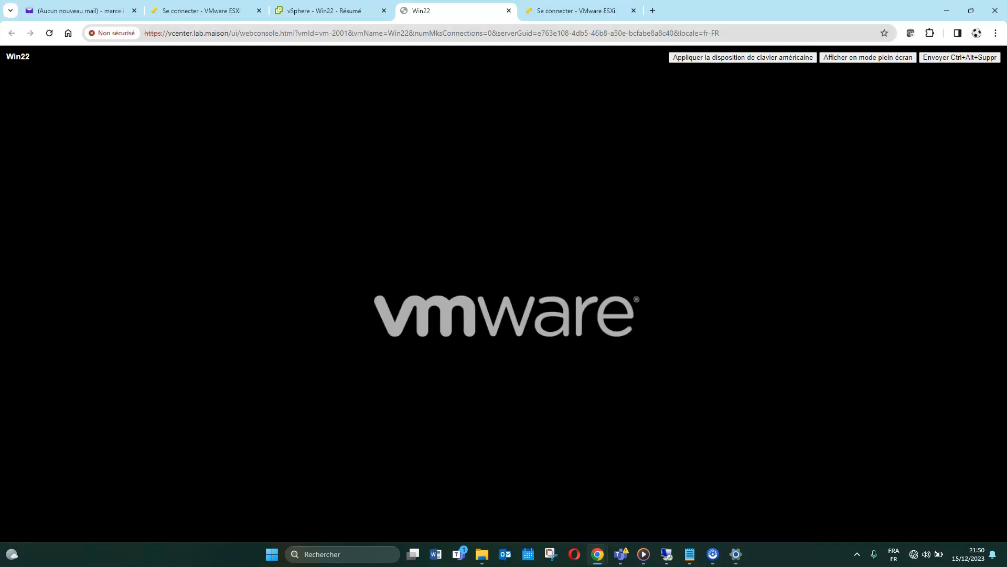
pyautogui.click(476, 274)
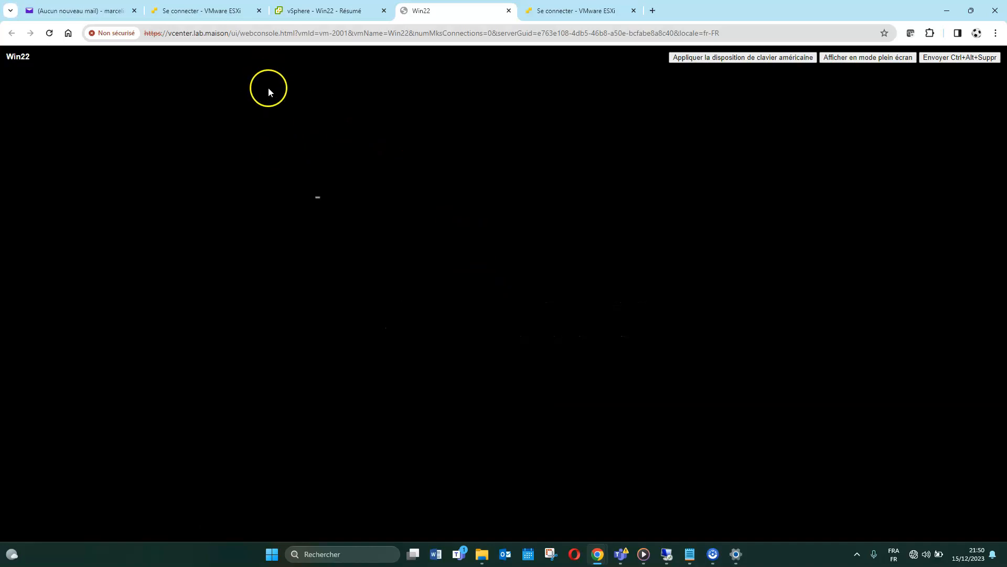
pyautogui.click(331, 13)
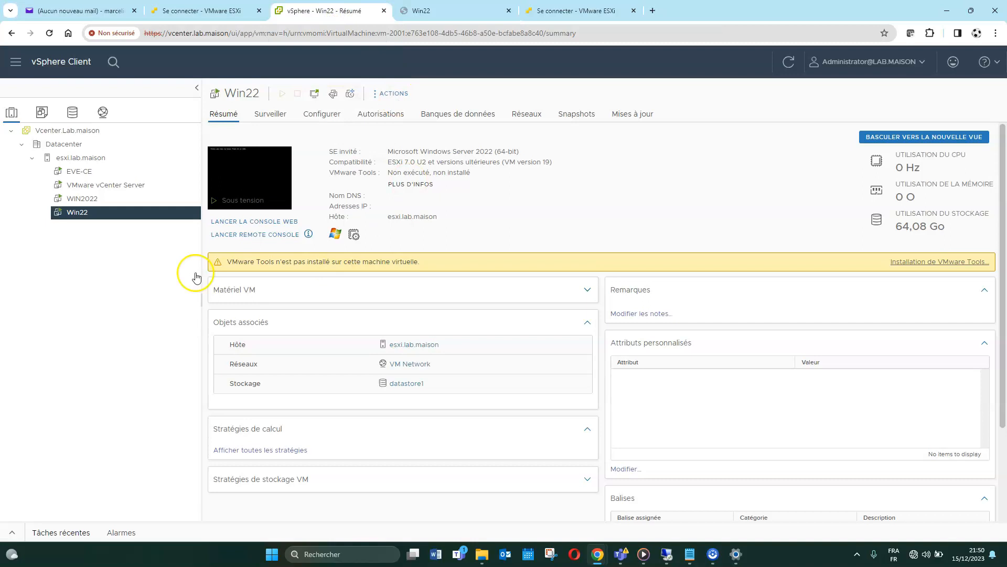
# In Win22's settings, disconnect Lecteur CD/DVD 1 from its ISO, save, and return to the console
pyautogui.rightClick(74, 213)
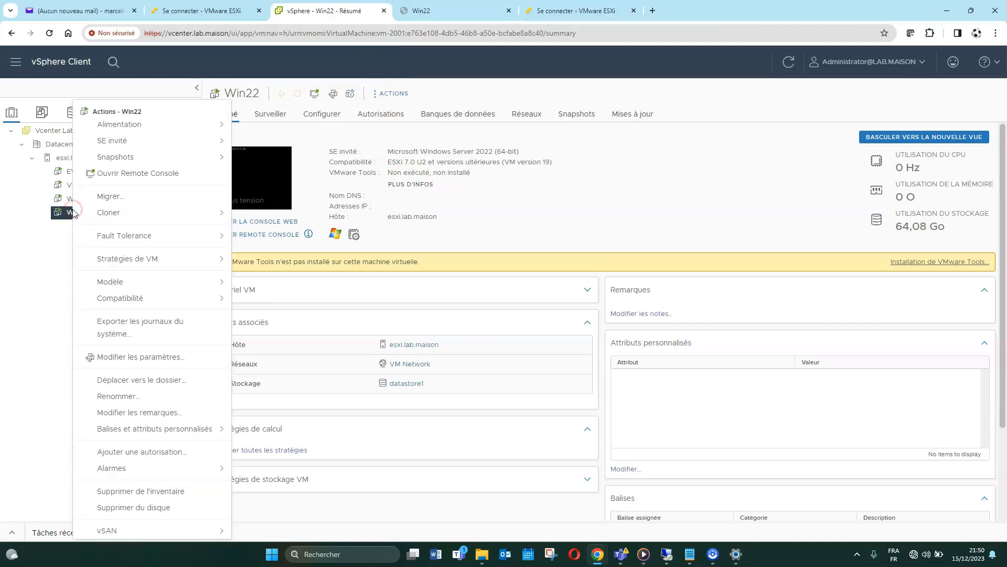
pyautogui.click(176, 356)
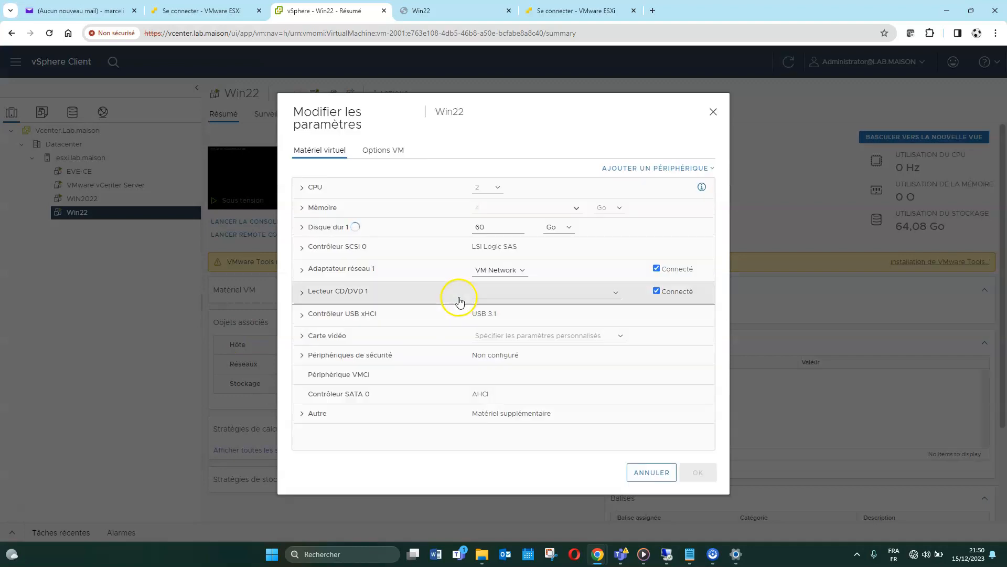
pyautogui.click(657, 292)
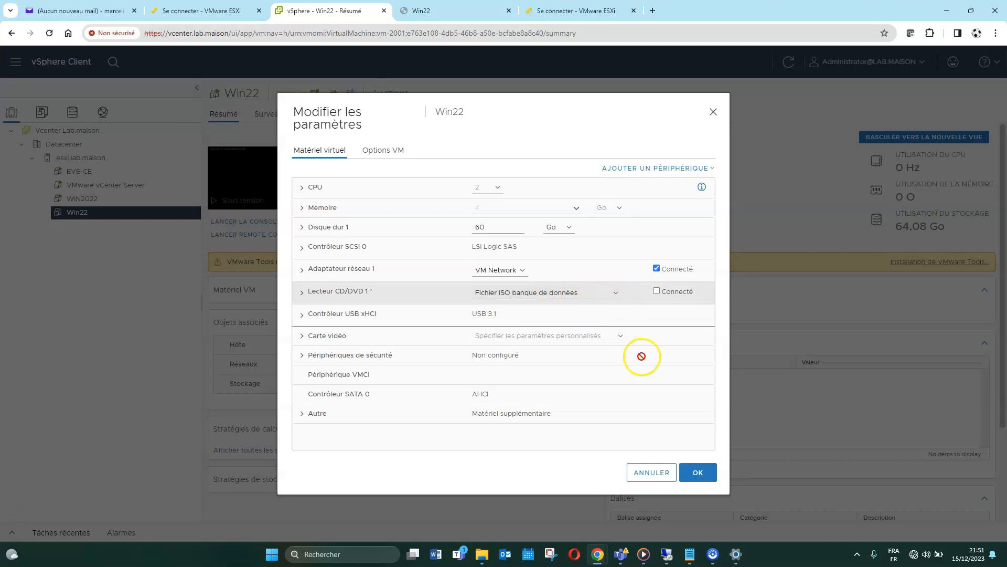
pyautogui.click(707, 481)
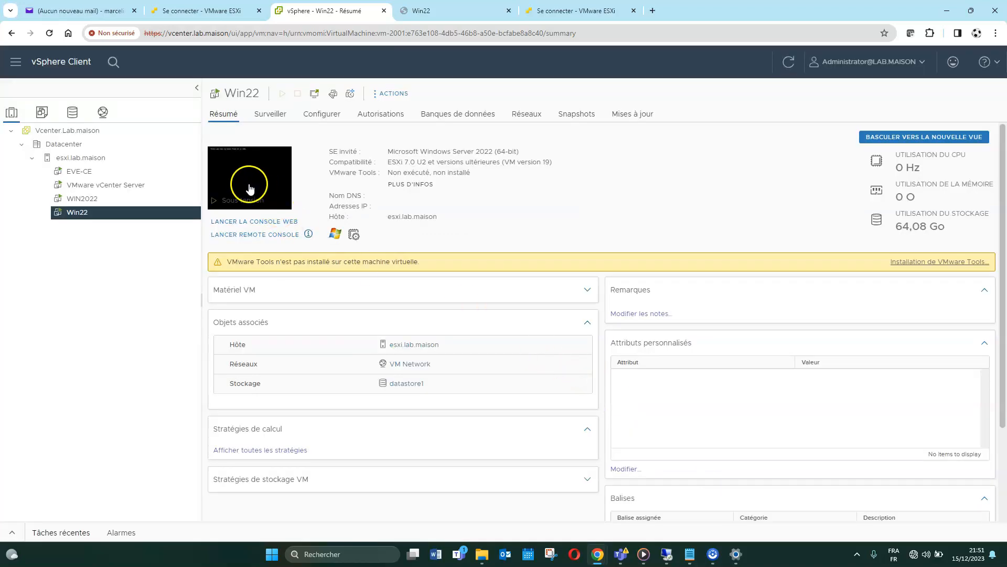
pyautogui.click(441, 13)
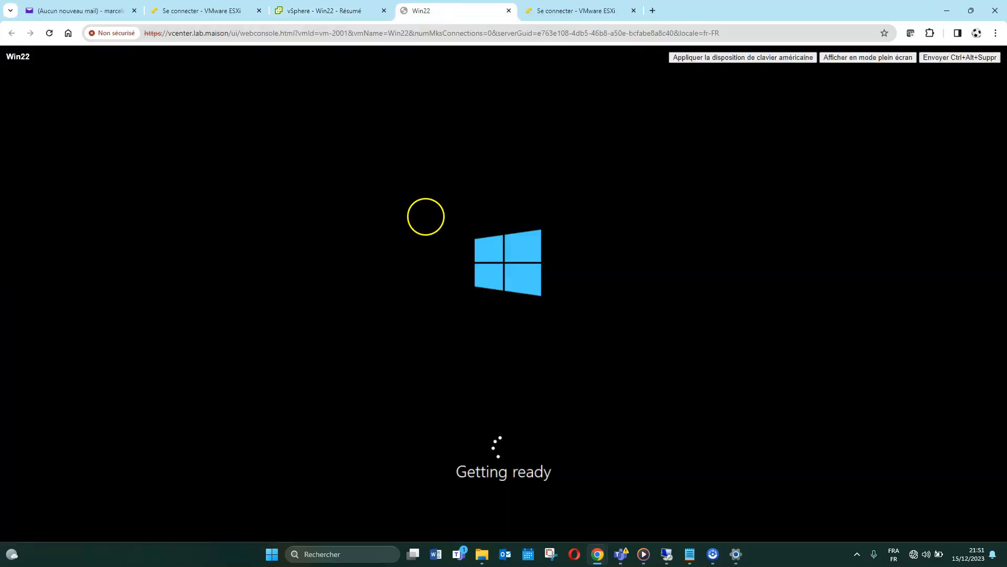
# Enter and confirm the built-in Administrator password, then finish Windows setup
pyautogui.click(421, 213)
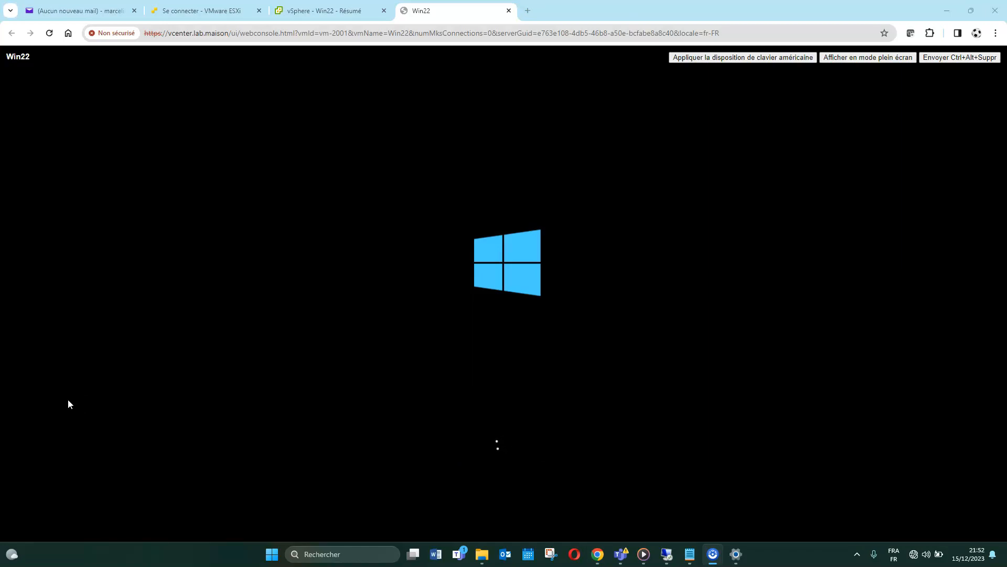
pyautogui.click(45, 453)
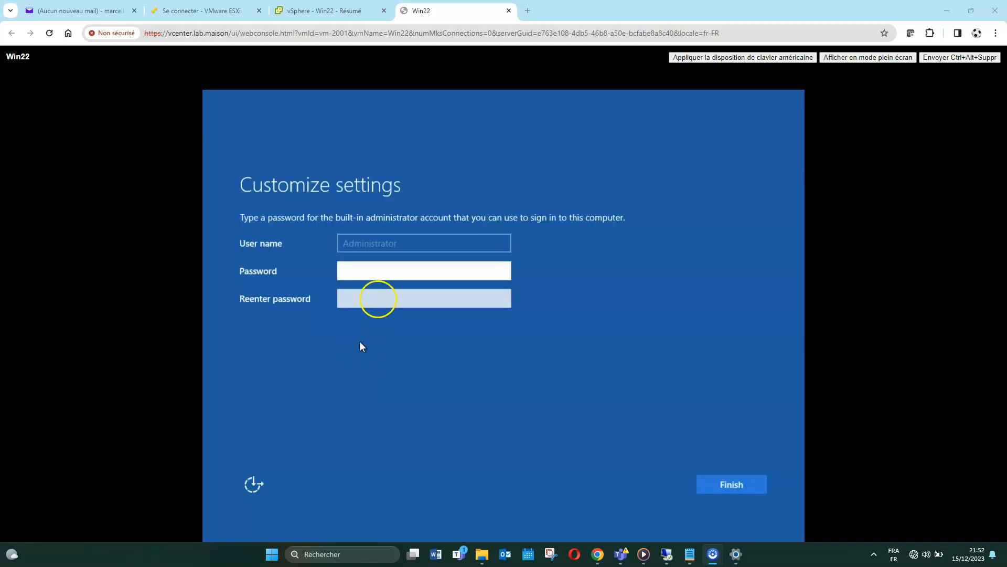
pyautogui.click(396, 265)
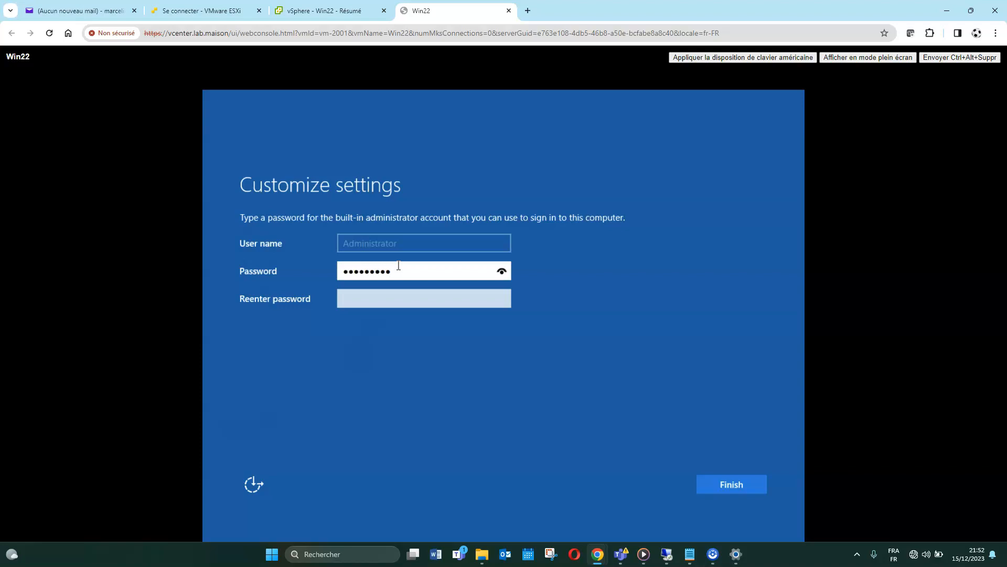
pyautogui.click(391, 262)
pyautogui.click(426, 301)
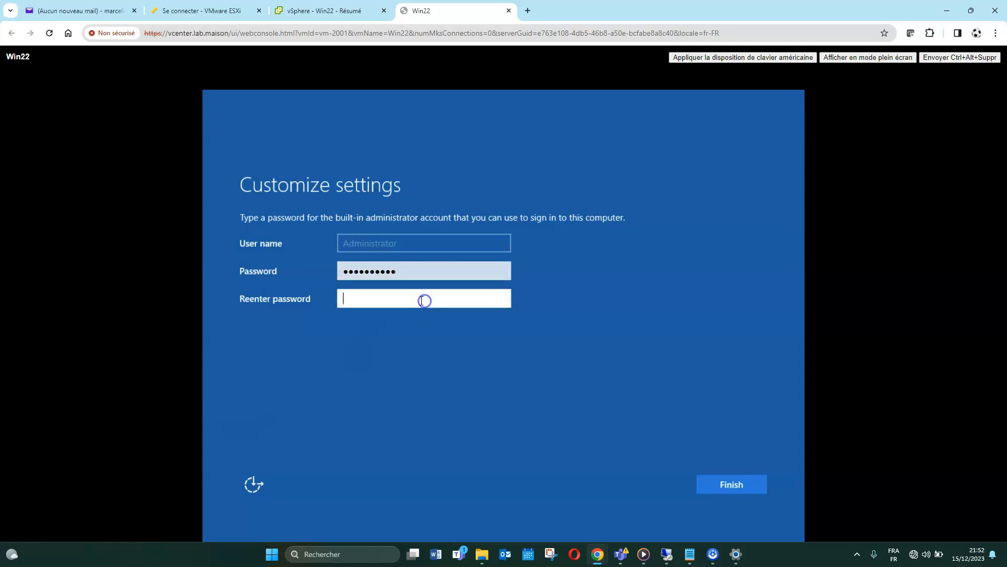
pyautogui.write('Azerty123!')
pyautogui.press('Return')
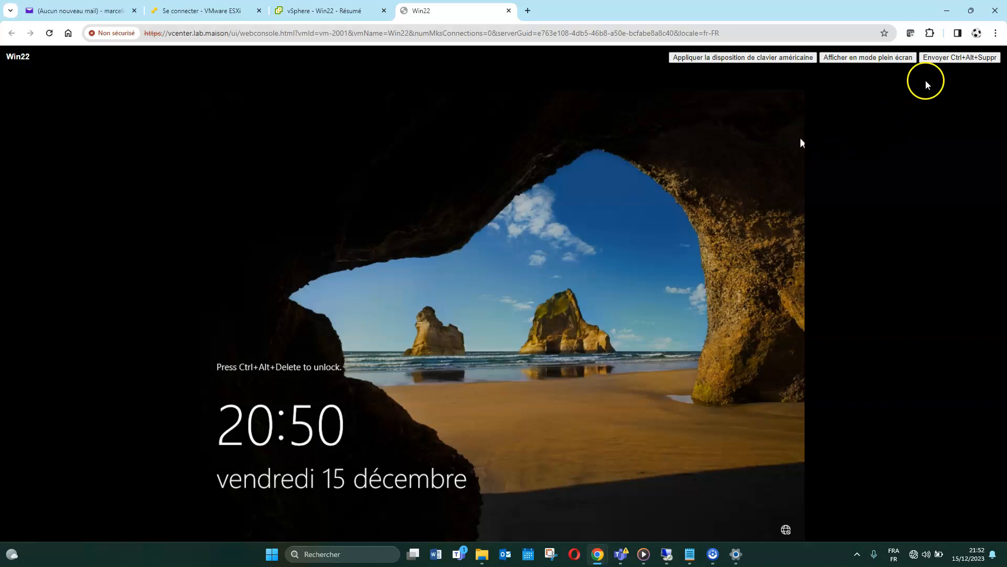
# Unlock Win22 and sign in as Administrator with the account password
pyautogui.click(943, 64)
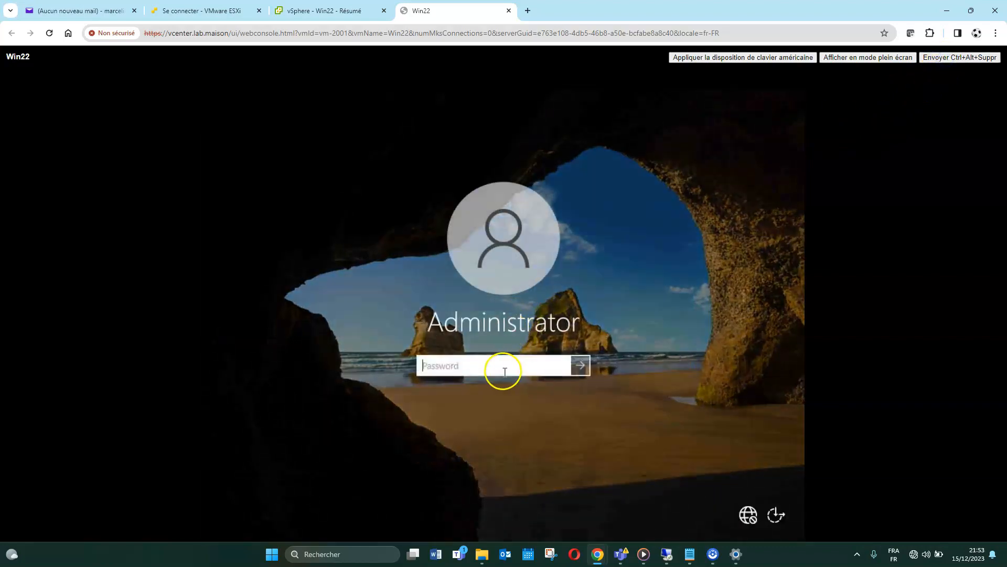
pyautogui.click(503, 370)
pyautogui.write('••••••••••')
pyautogui.press('Return')
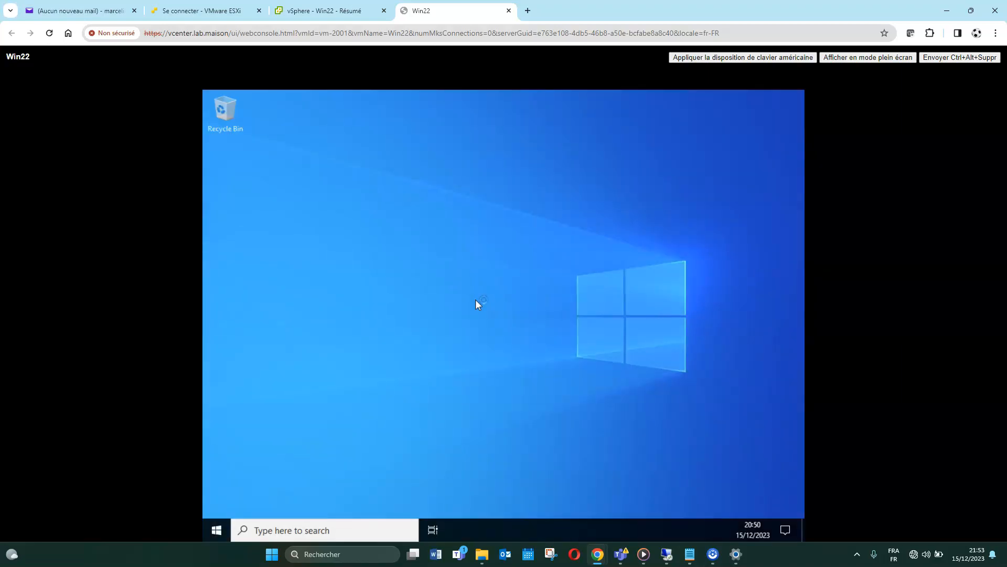
# Refresh the guest desktop and return to the 'vSphere - Win22 - Résumé' page
pyautogui.rightClick(421, 205)
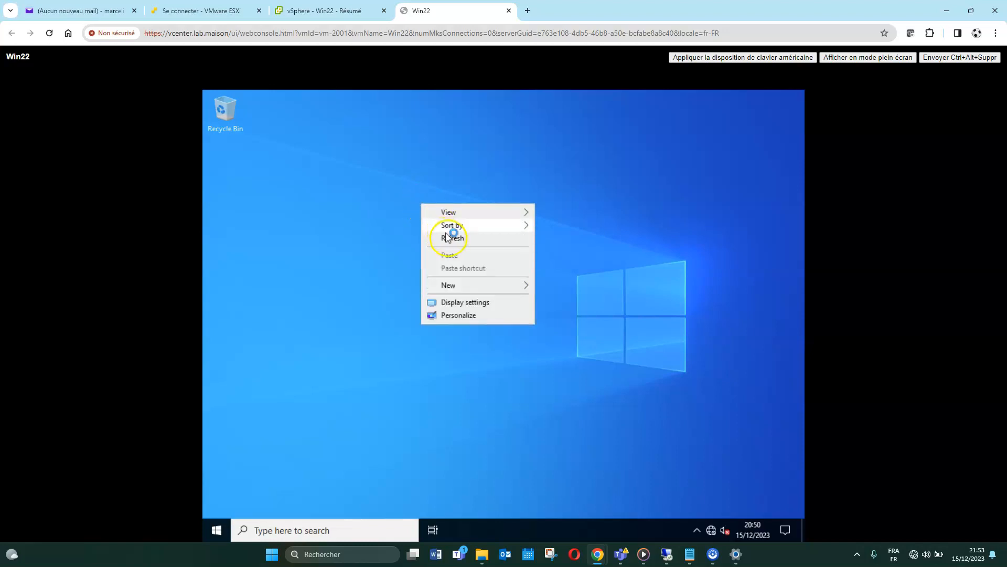
pyautogui.click(452, 242)
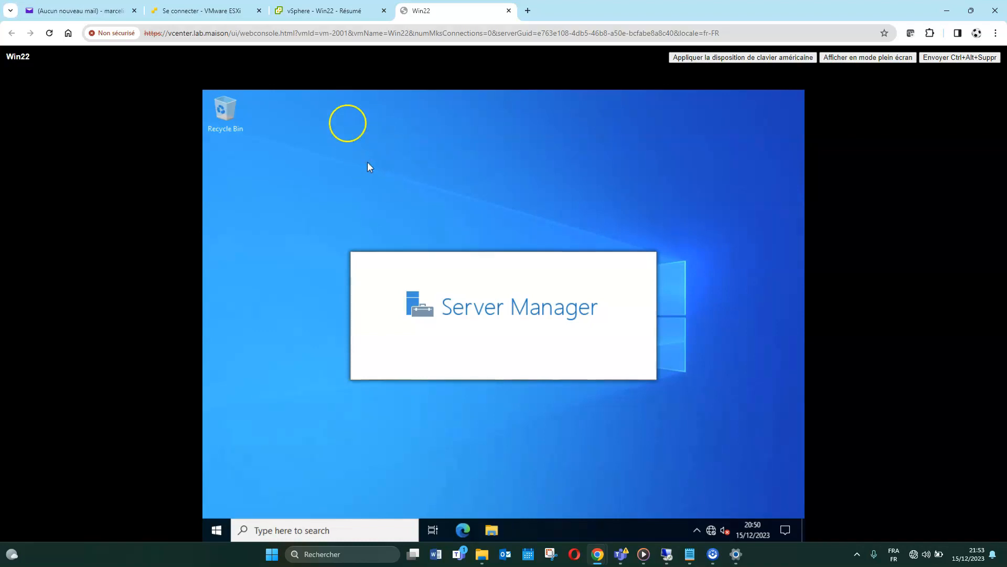
pyautogui.click(329, 14)
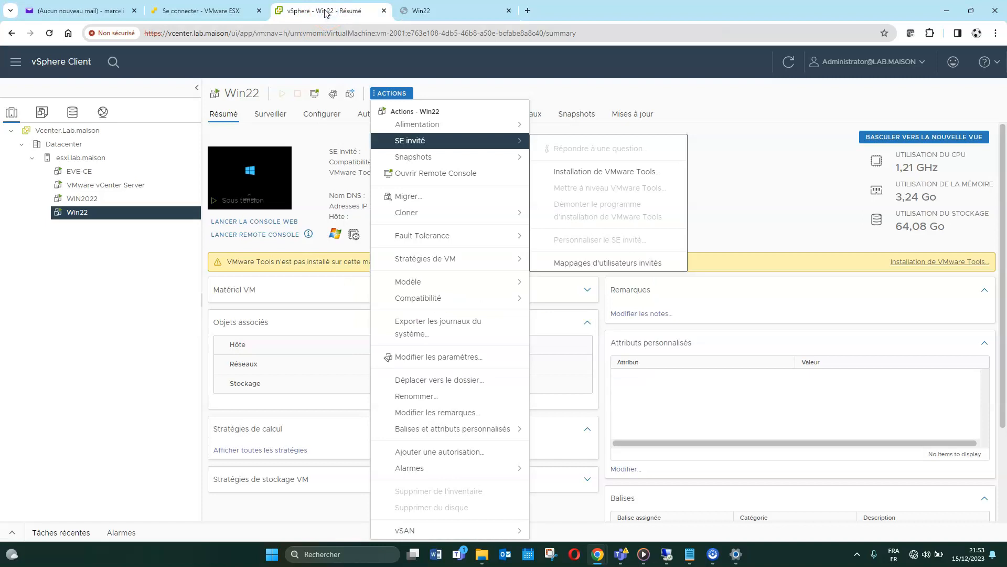
# Mount the VMware Tools disc via SE invité > Installation de VMware Tools, then return to Win22's console
pyautogui.click(330, 14)
pyautogui.click(520, 86)
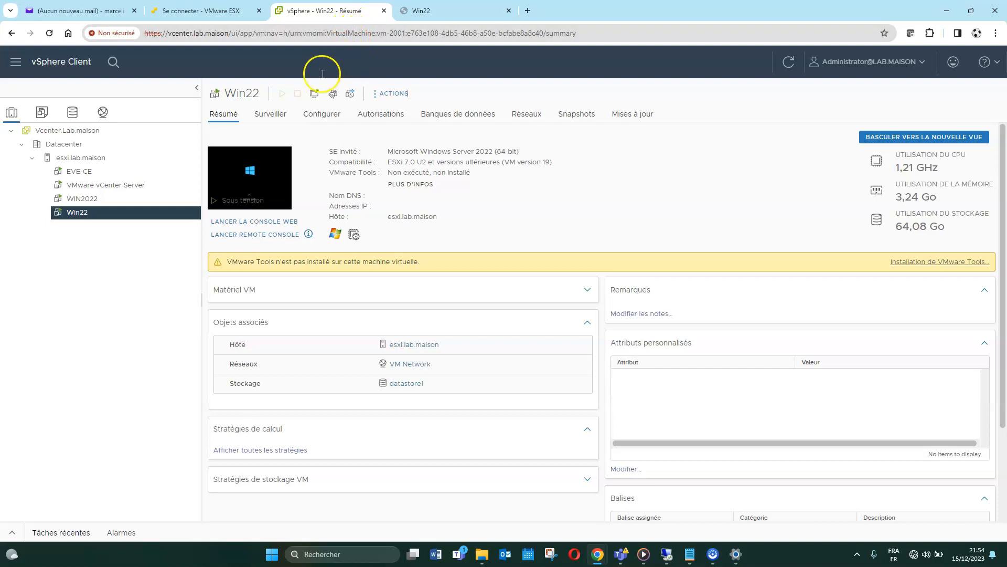
pyautogui.rightClick(82, 218)
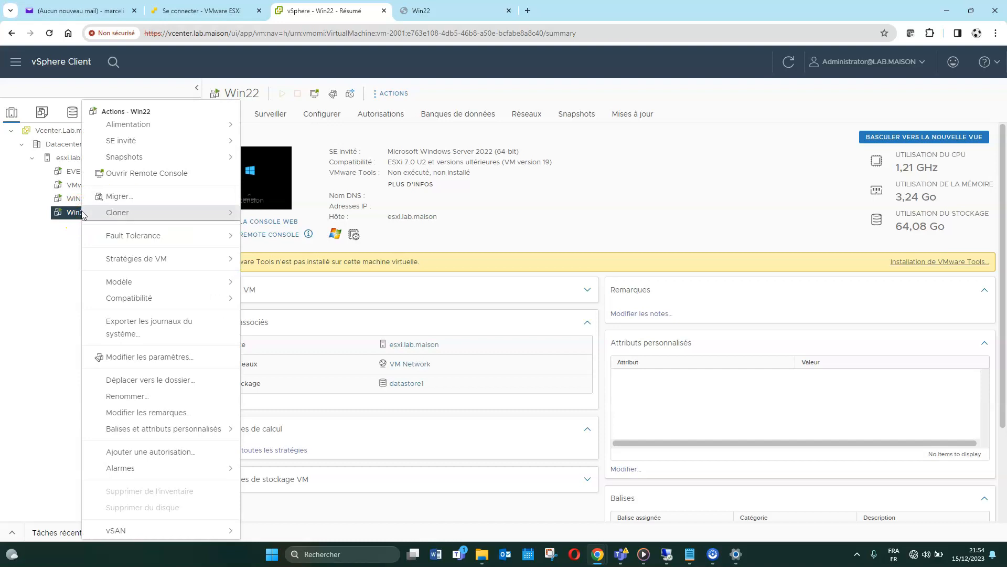
pyautogui.click(159, 146)
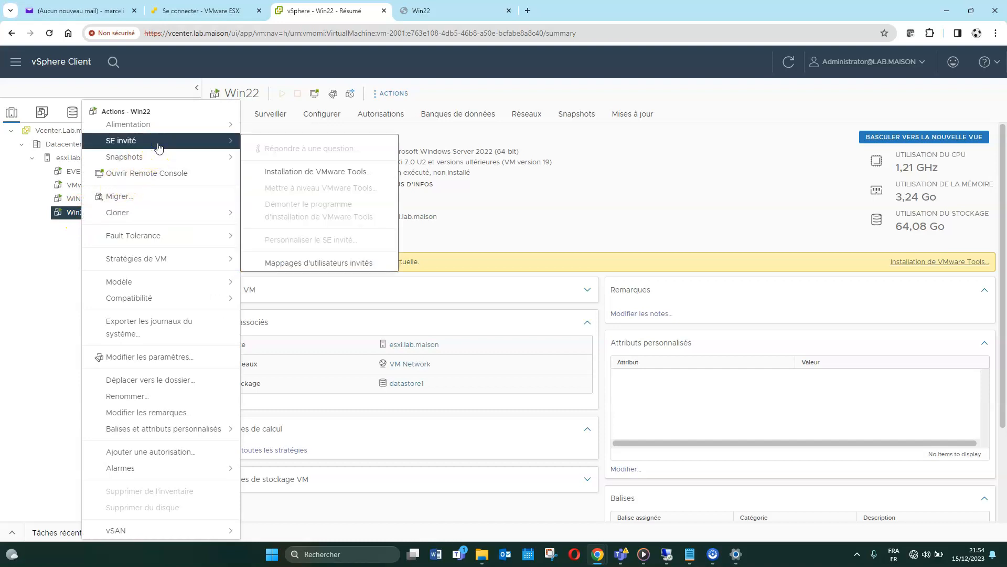
pyautogui.click(329, 170)
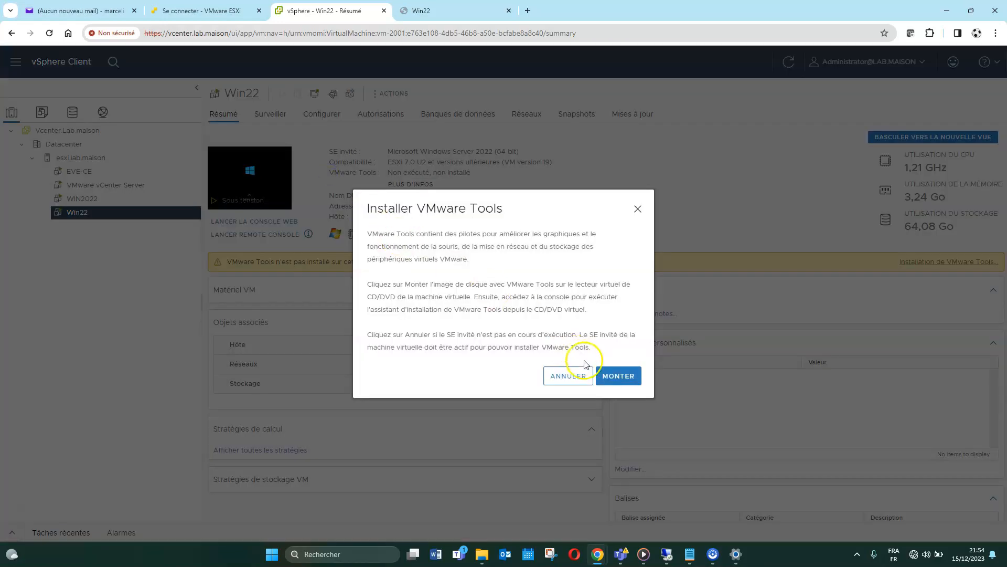
pyautogui.click(620, 378)
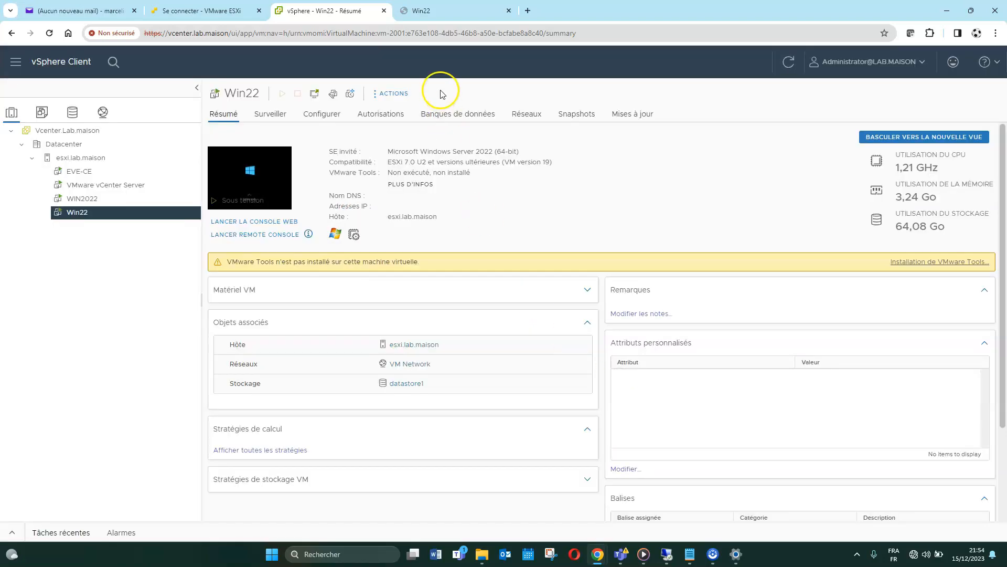
pyautogui.click(446, 11)
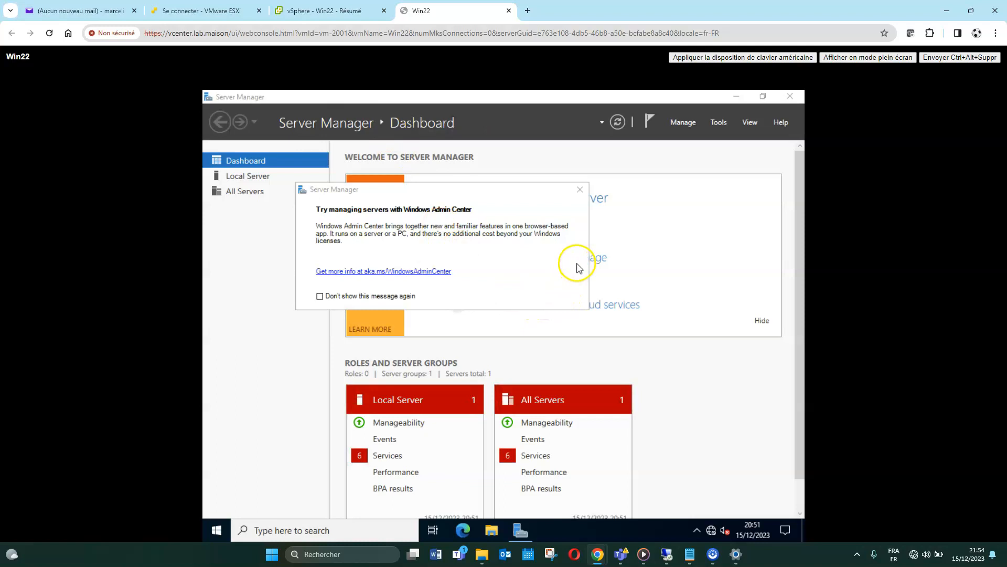
# Dismiss the Admin Center notice and launch setup64 from the VMware Tools DVD Drive (D:)
pyautogui.click(581, 188)
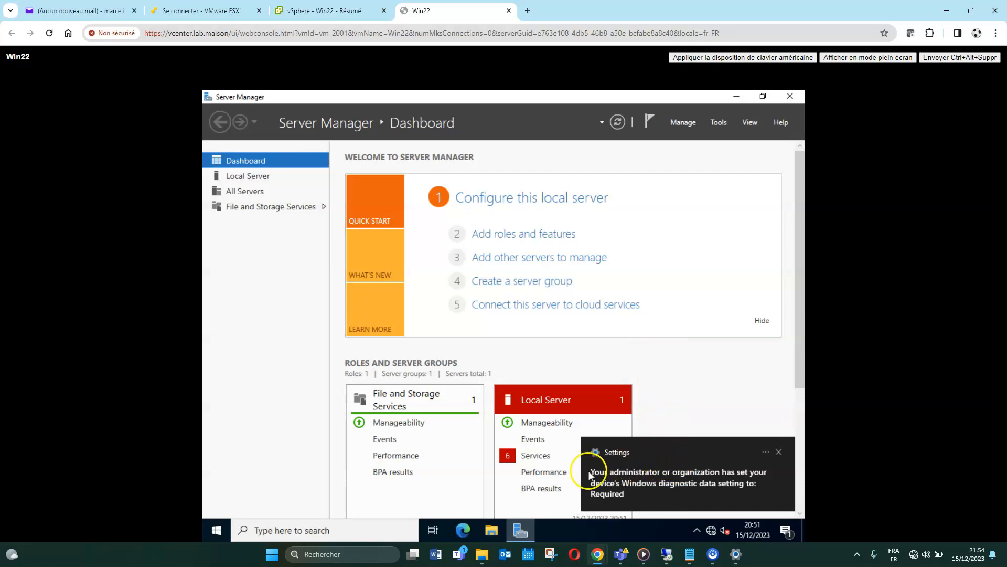
pyautogui.click(487, 527)
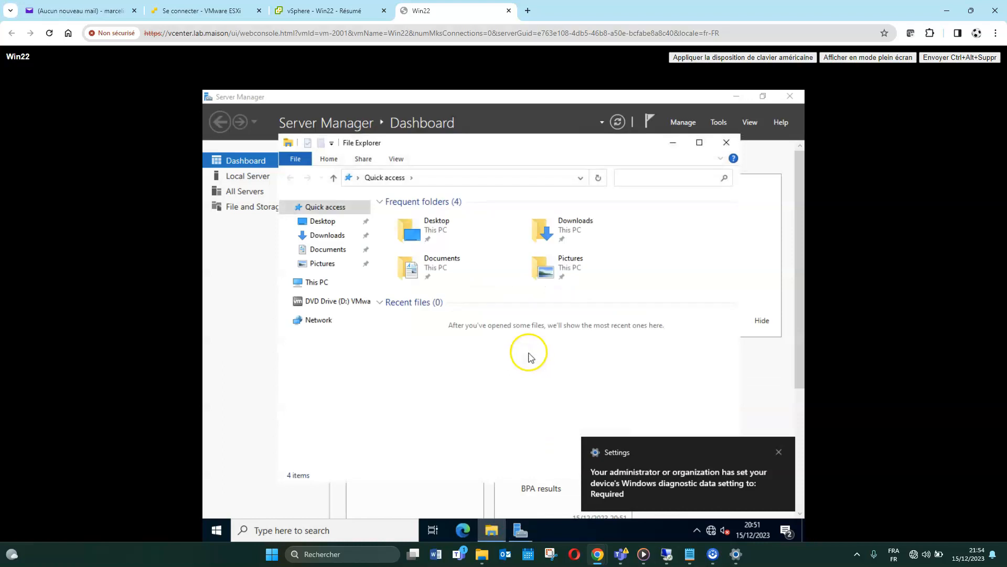
pyautogui.click(317, 302)
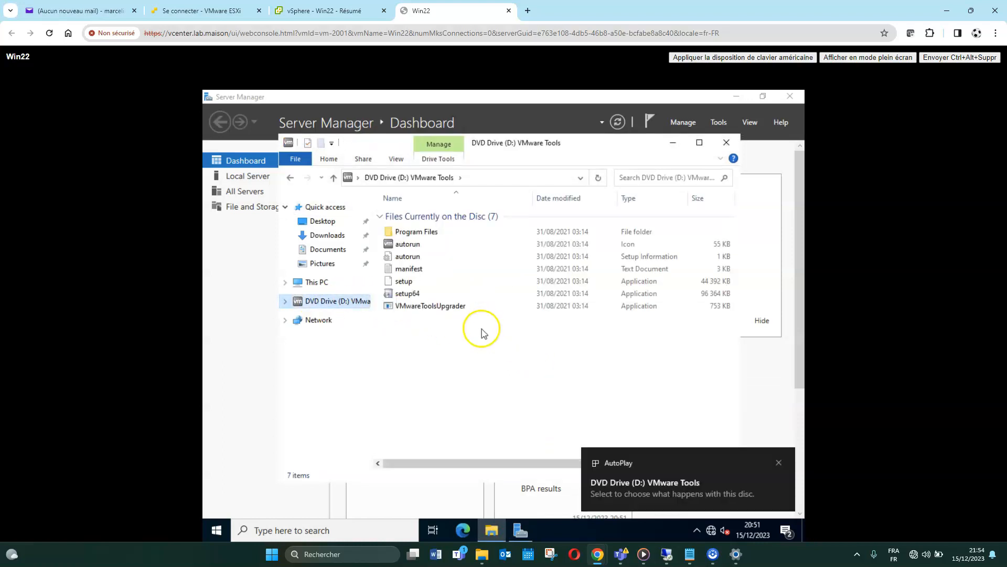
pyautogui.click(412, 296)
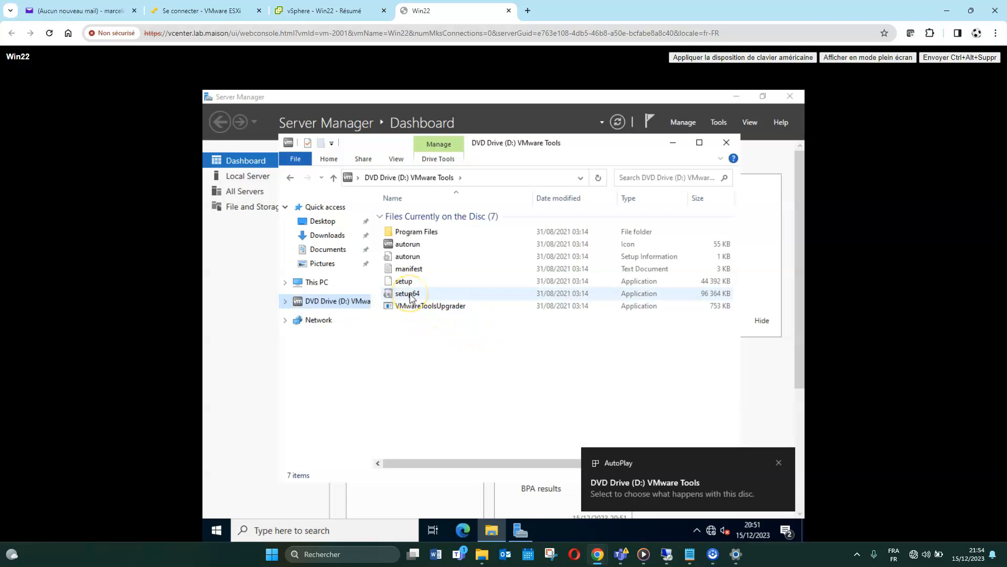
pyautogui.doubleClick(411, 295)
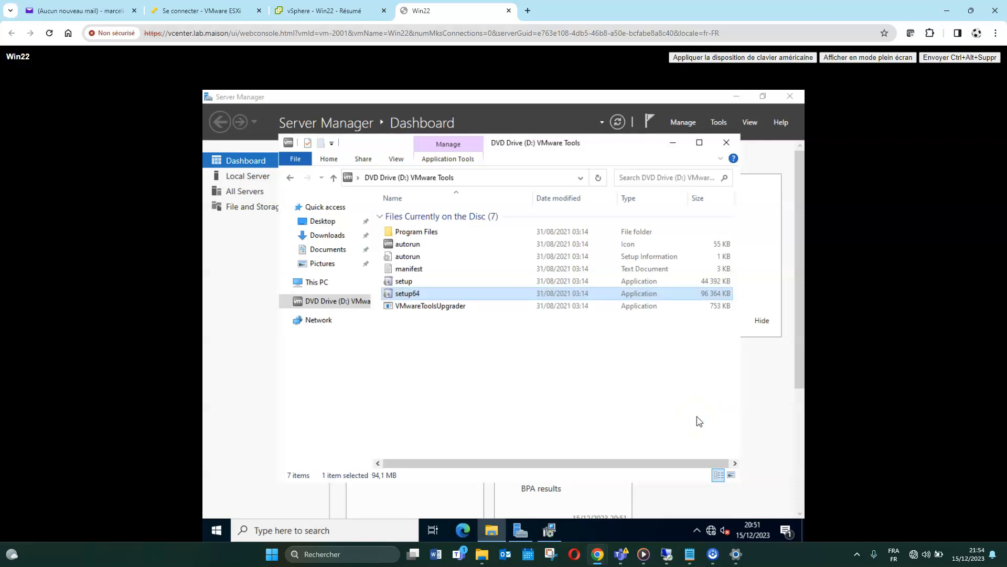
pyautogui.click(548, 531)
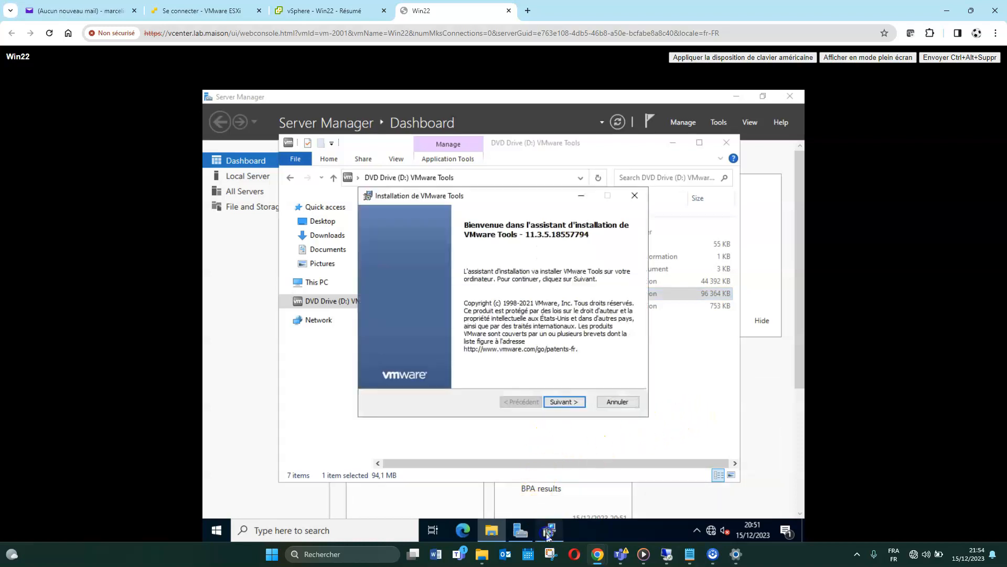
# Install VMware Tools with the default choices, finish the wizard, and accept the Win22 restart
pyautogui.click(562, 403)
pyautogui.click(564, 401)
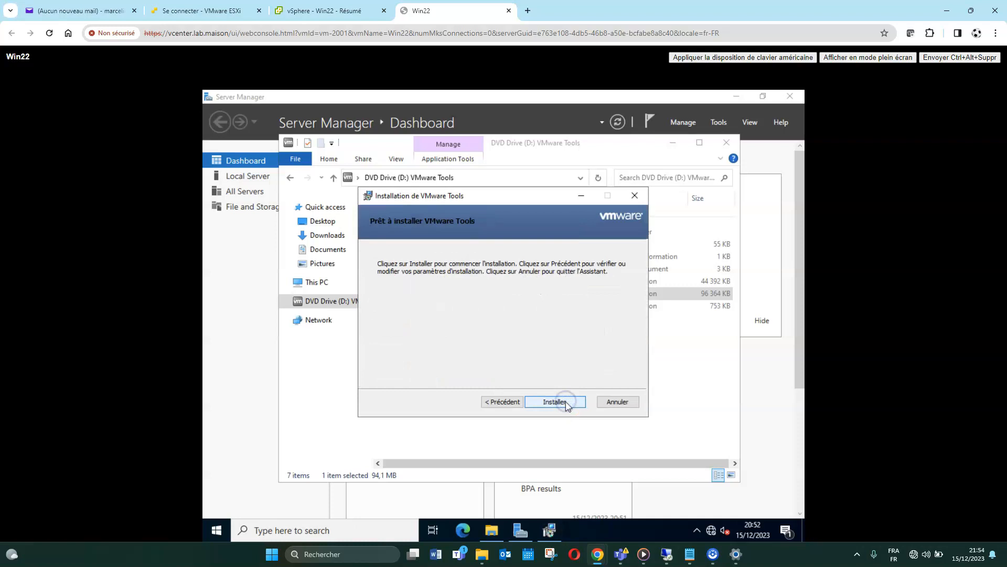
pyautogui.click(564, 401)
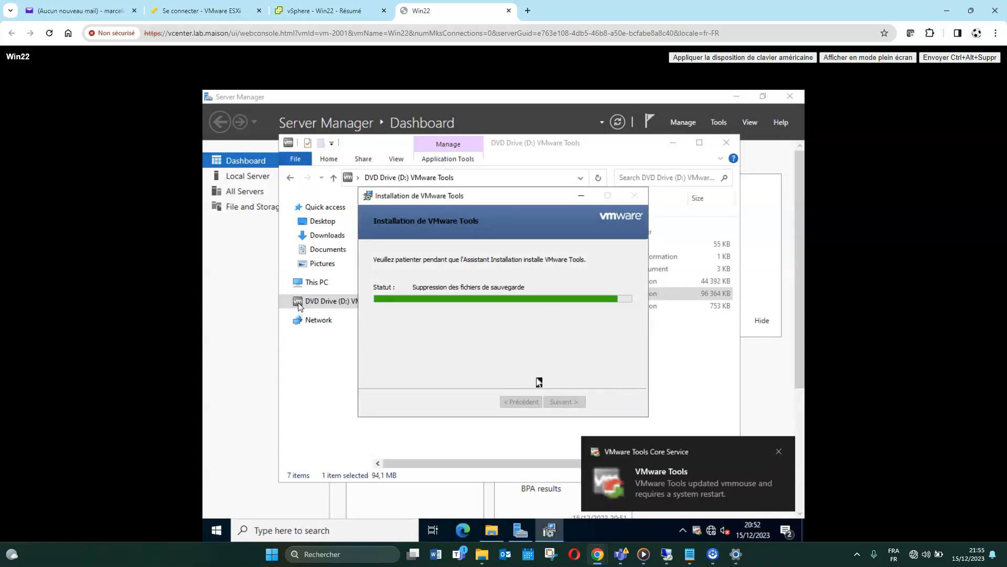
pyautogui.click(548, 390)
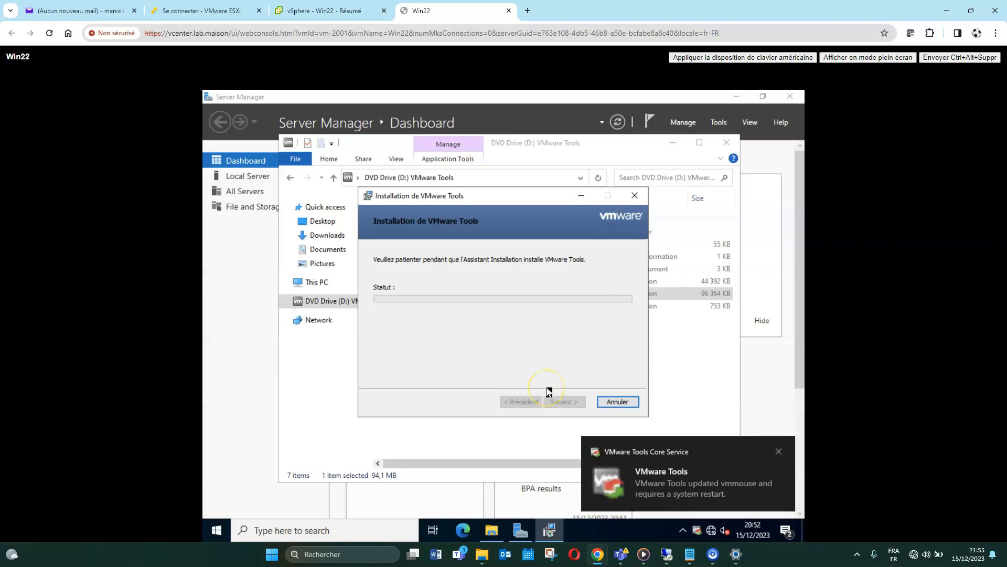
pyautogui.click(556, 401)
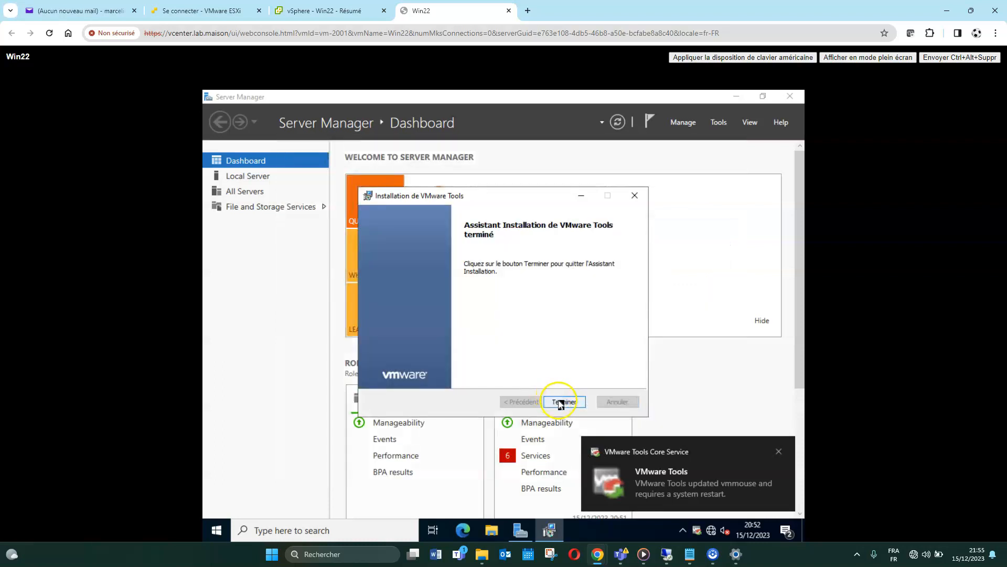
pyautogui.click(474, 338)
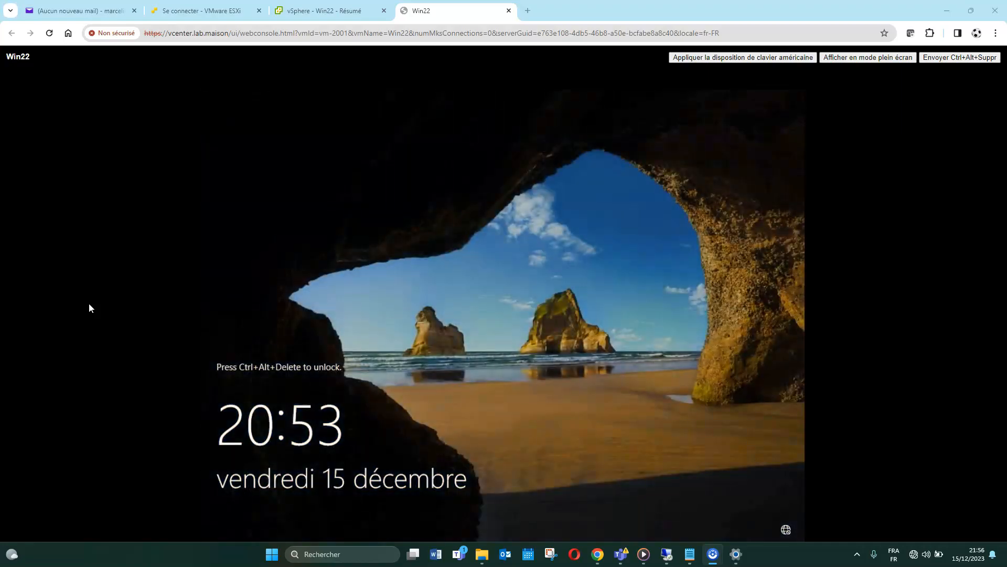
# Send Ctrl+Alt+Del and sign in to Win22 with the Administrator password
pyautogui.click(948, 67)
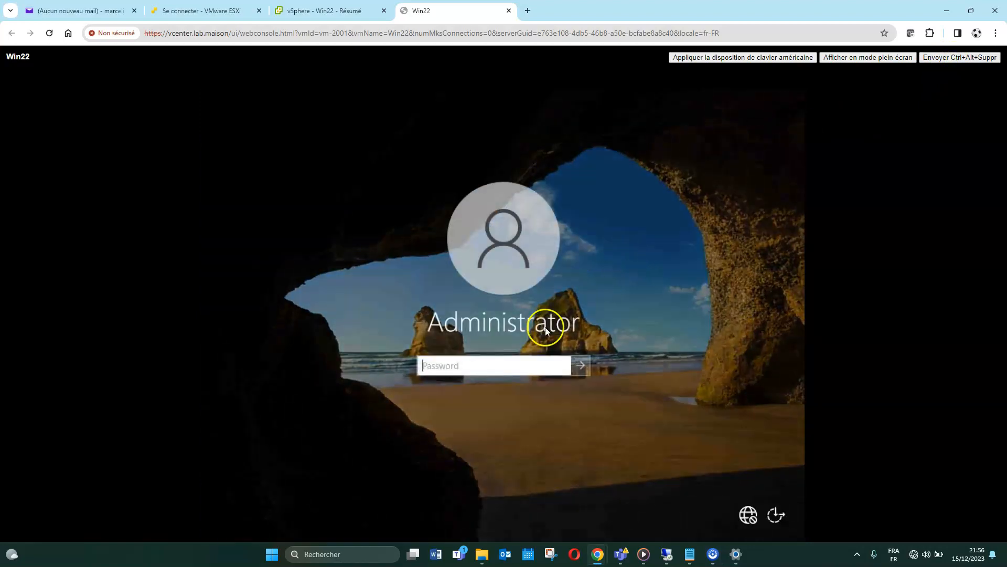
pyautogui.click(497, 363)
pyautogui.write('•')
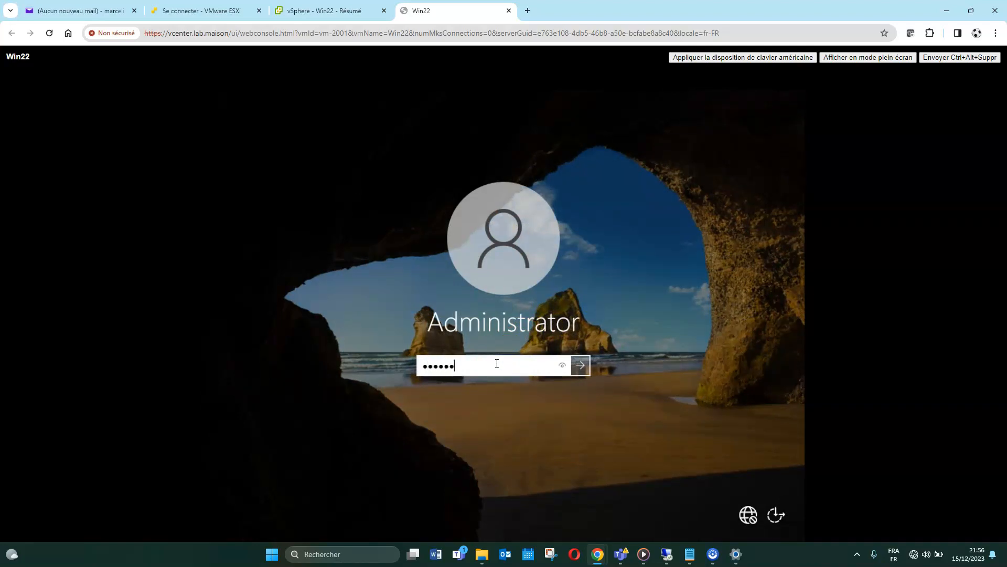
pyautogui.write('•••••••••')
pyautogui.press('Return')
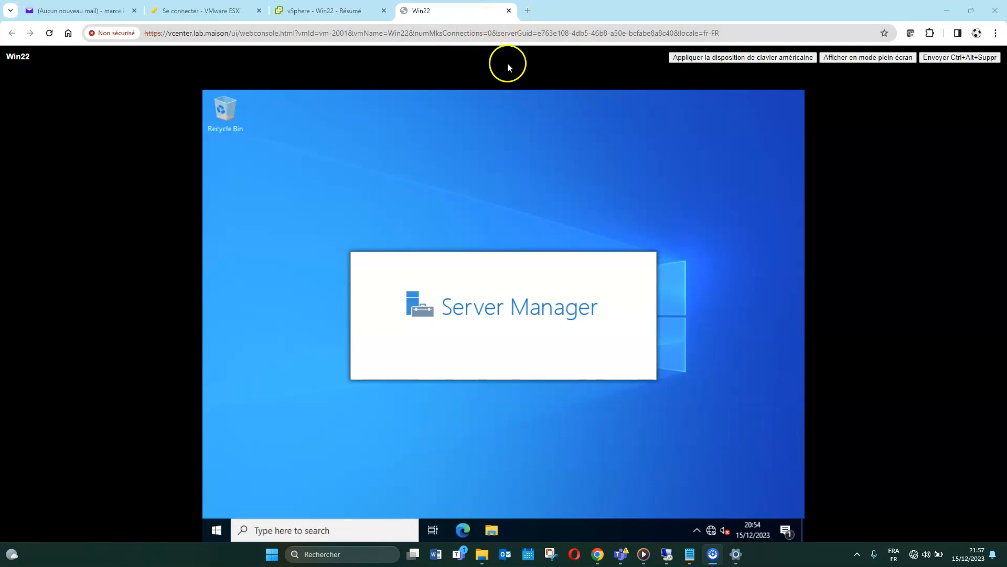
# Close the Win22 console tab and relaunch it as Web Console from the VM summary
pyautogui.click(509, 11)
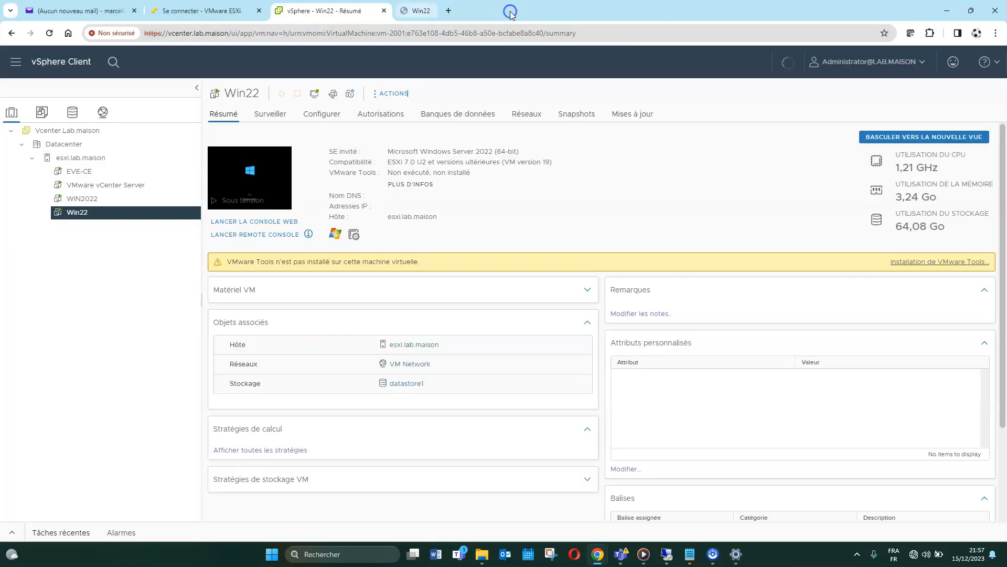
pyautogui.click(242, 180)
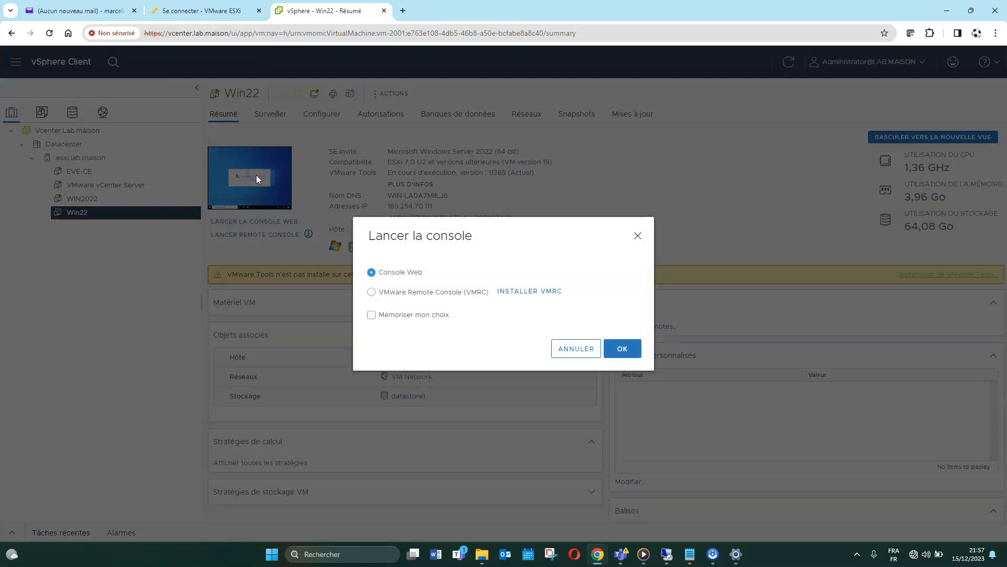
pyautogui.click(624, 350)
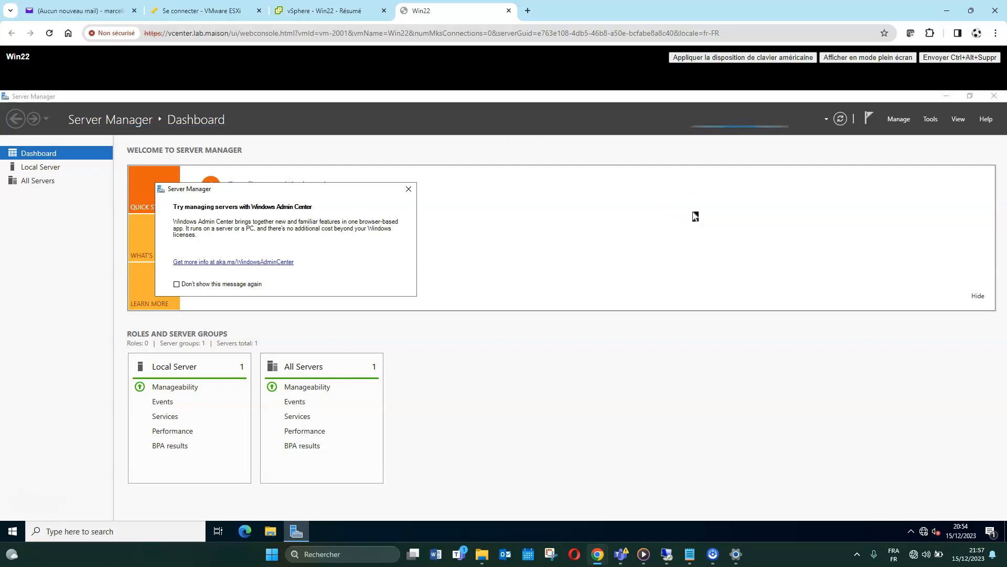
pyautogui.click(592, 254)
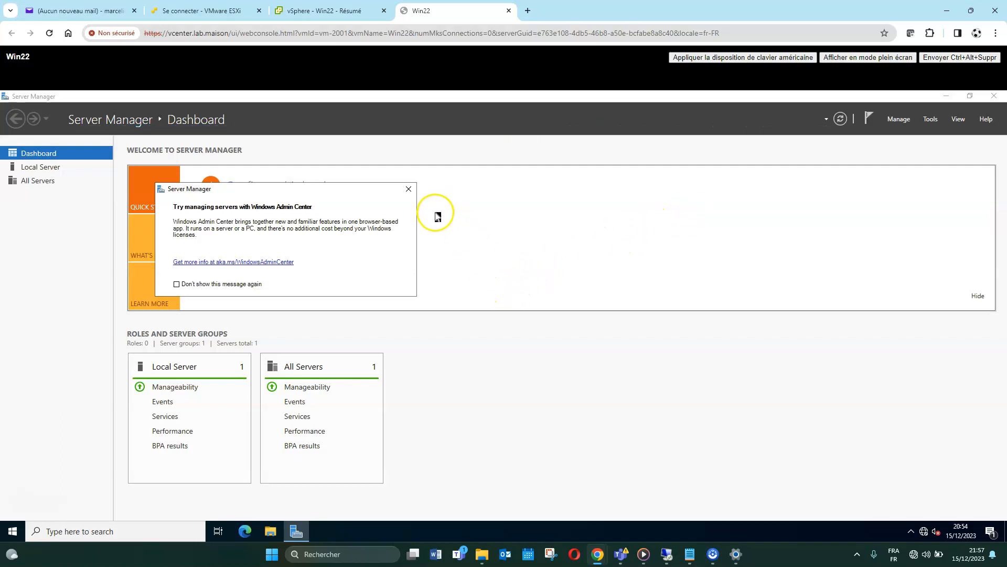